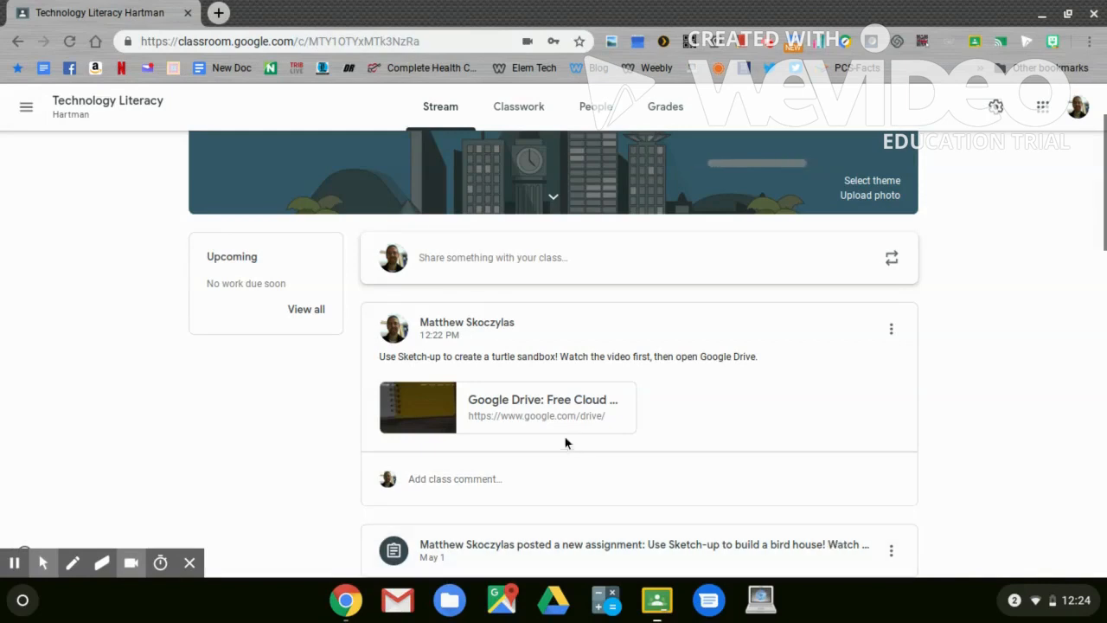
Go to Google Drive through the link in the class post and create a new SketchUp for Schools file.
left_click(539, 414)
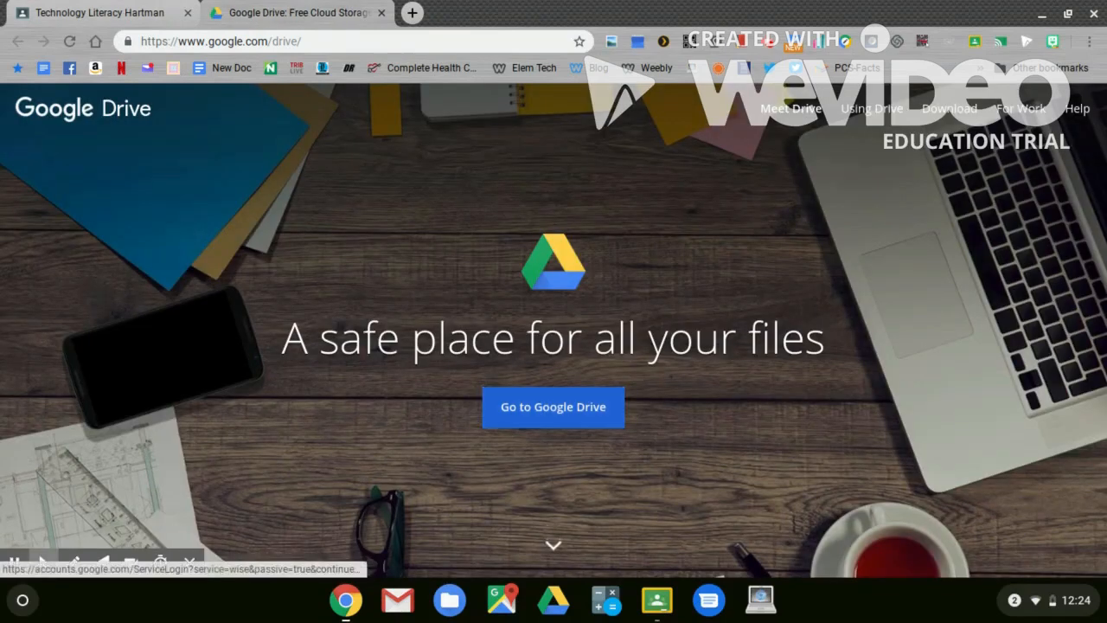
left_click(547, 412)
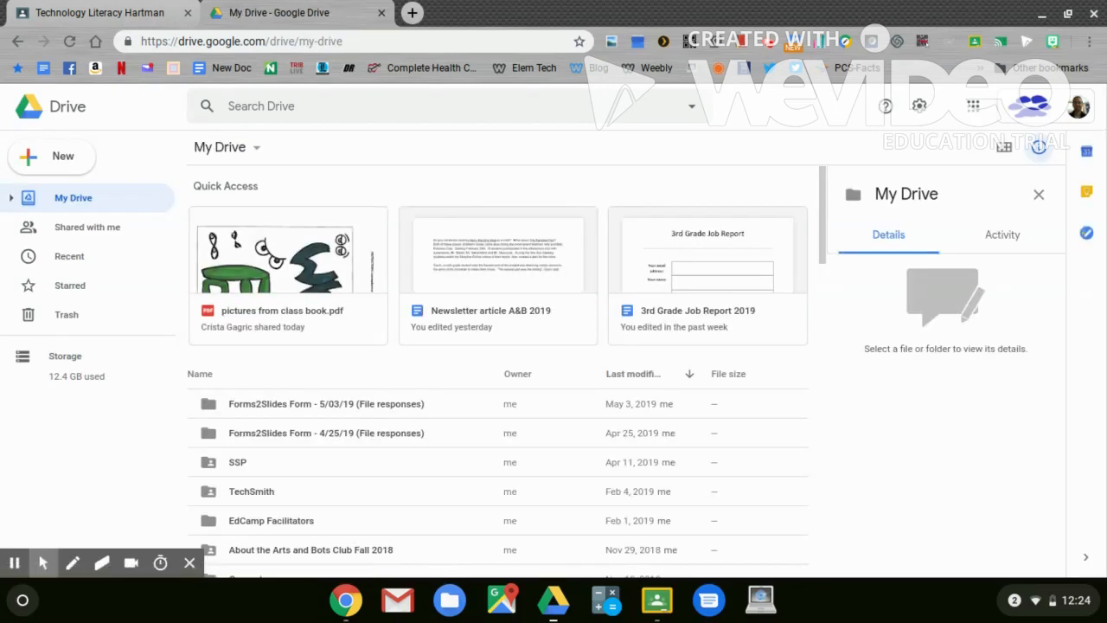
left_click(66, 157)
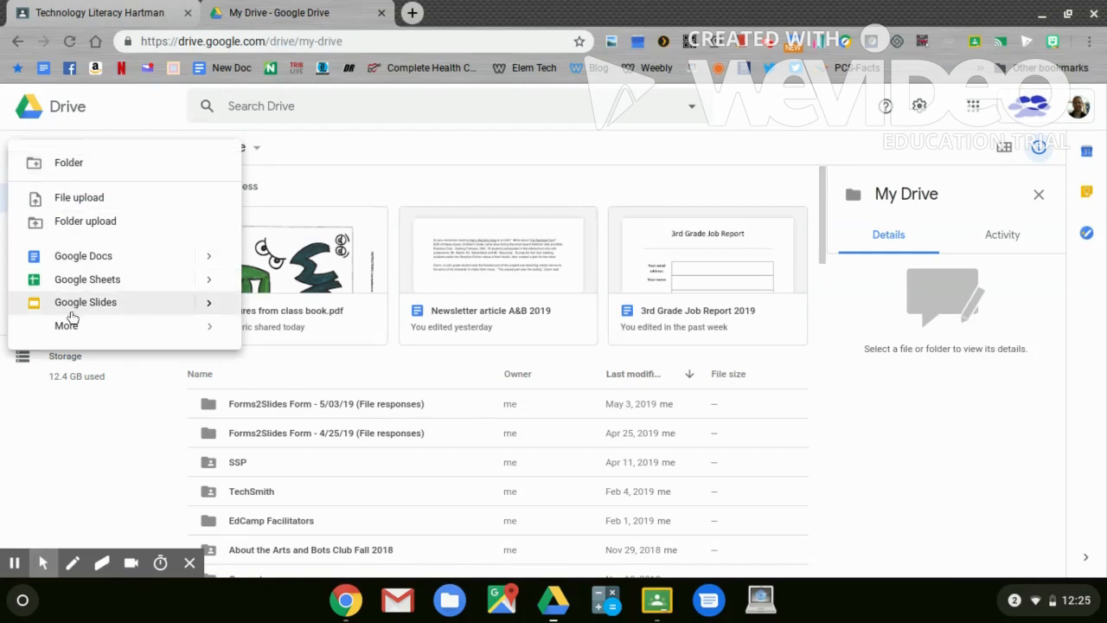
mouse_move(73, 325)
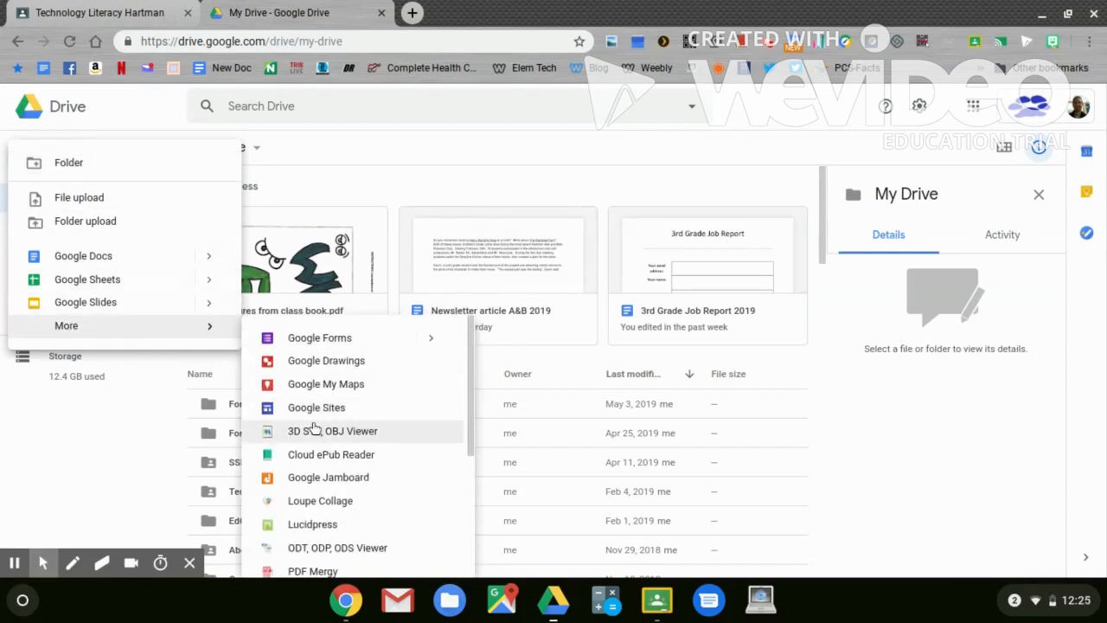
scroll(312, 419, "down", 5)
left_click(318, 455)
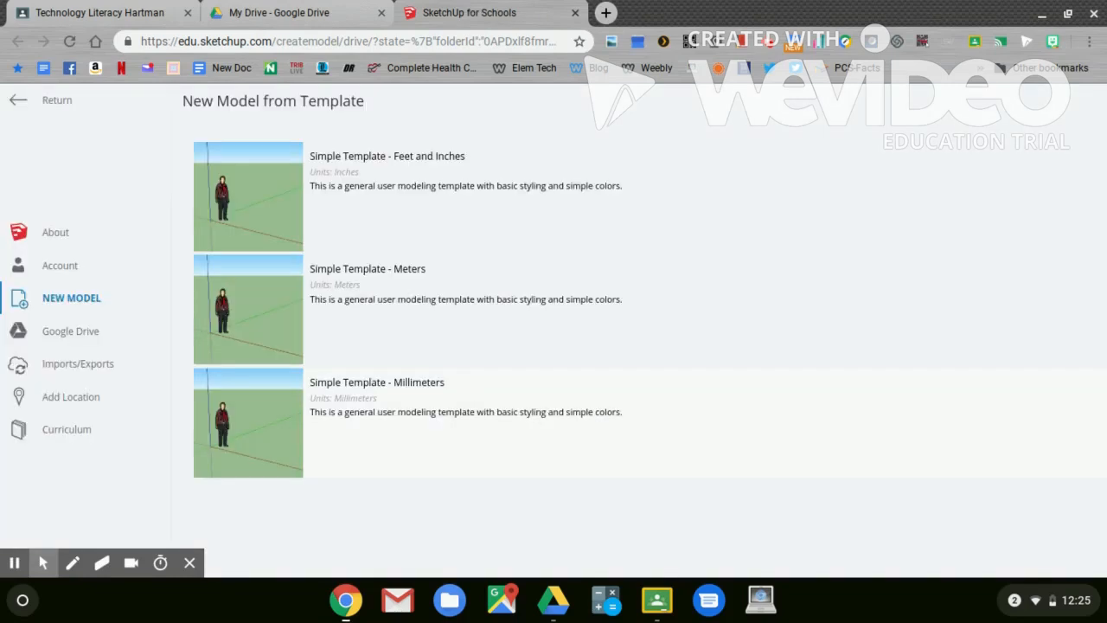
Start the model from the Simple Template - Feet and Inches and delete the default human figure.
left_click(341, 213)
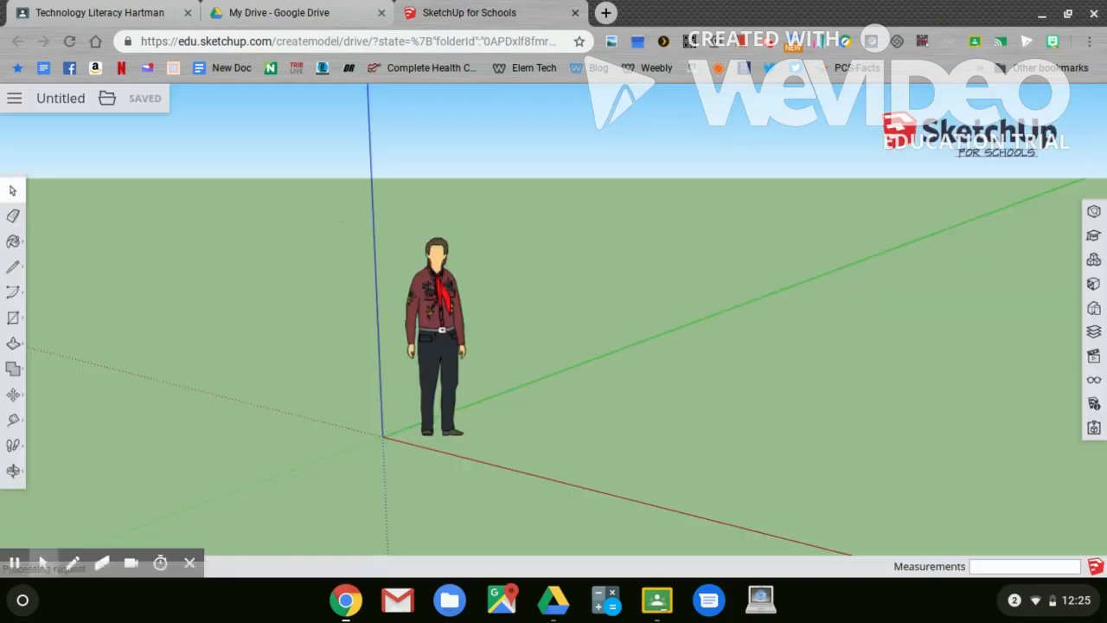
left_click(434, 294)
key("Delete")
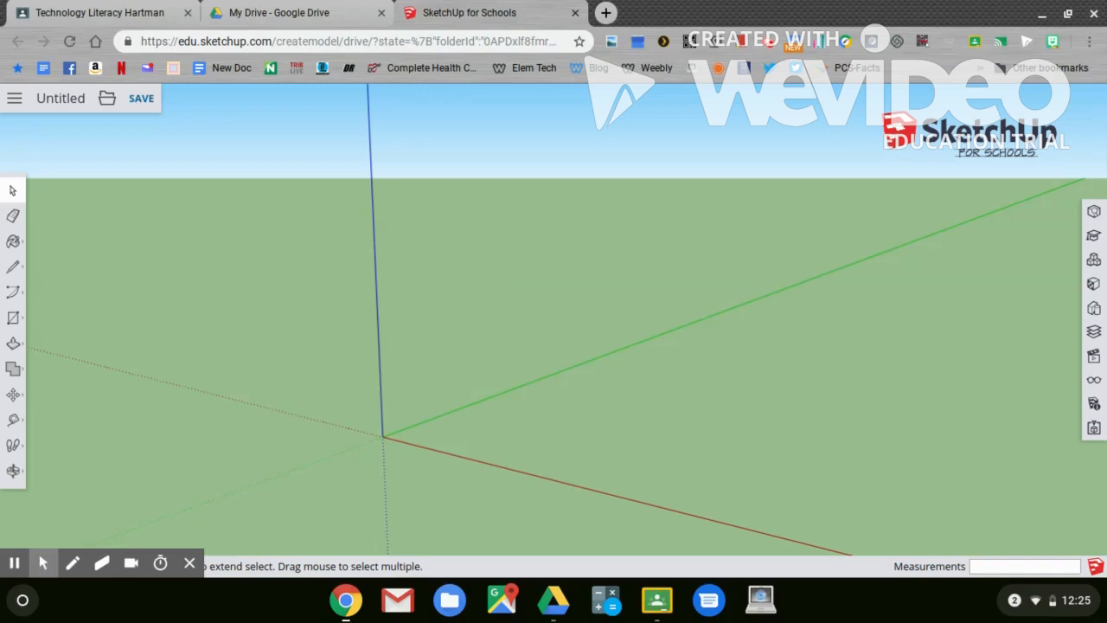
Draw a circle with a radius of about 3' 5" on the ground near the origin as the turtle's body.
left_click(15, 319)
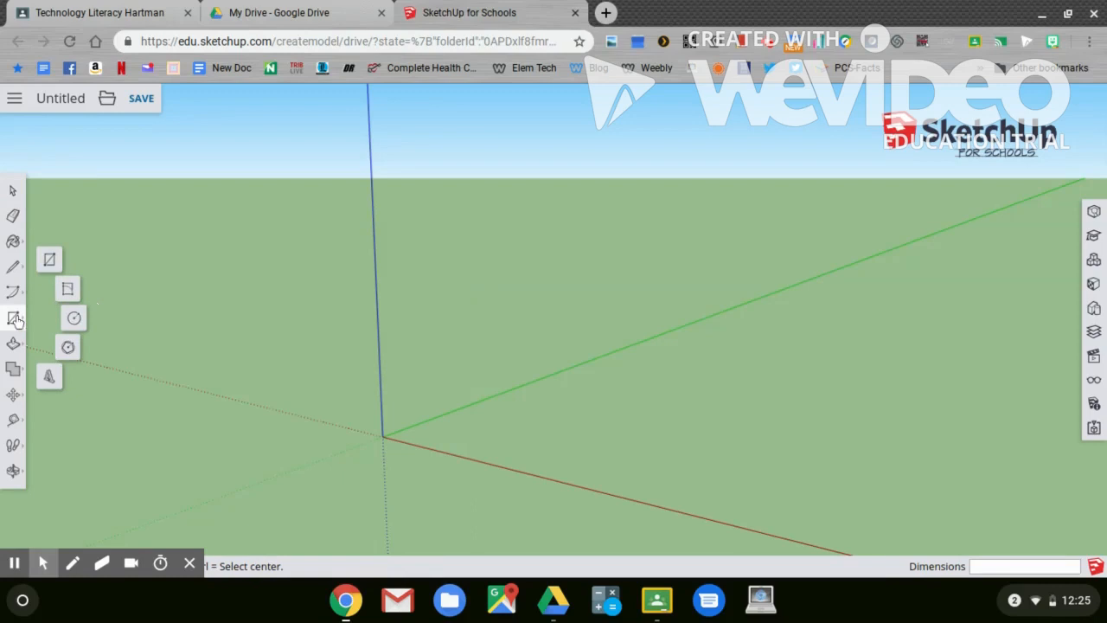
left_click(74, 318)
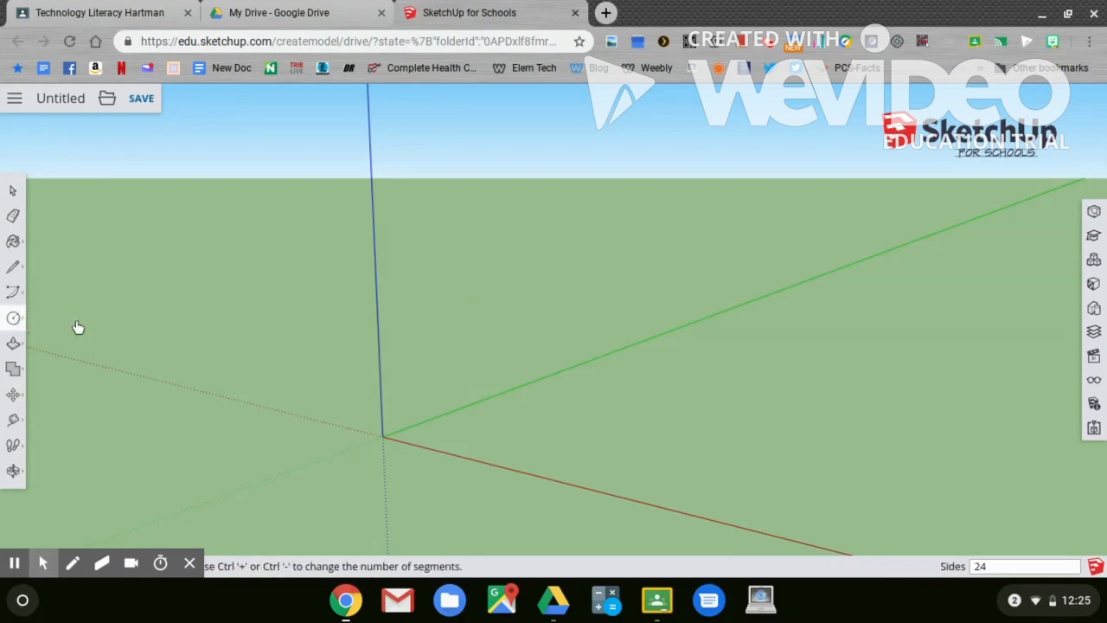
left_click(580, 416)
left_click_drag(591, 414, 660, 441)
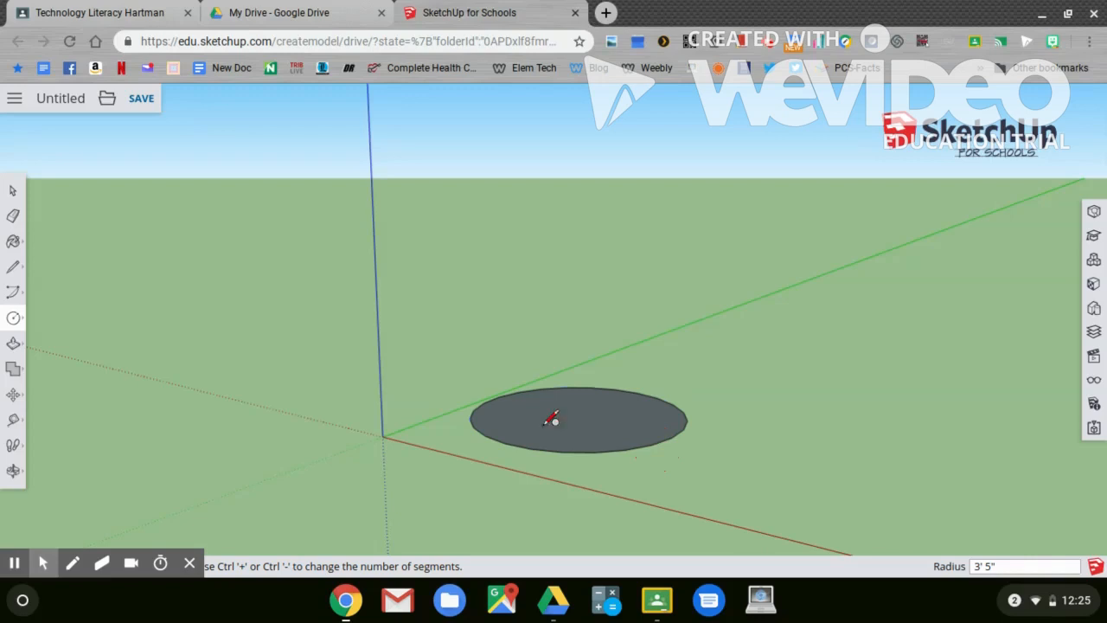
Draw the first leg as a circle of about 12" radius centred on the edge of the body circle.
left_click(13, 472)
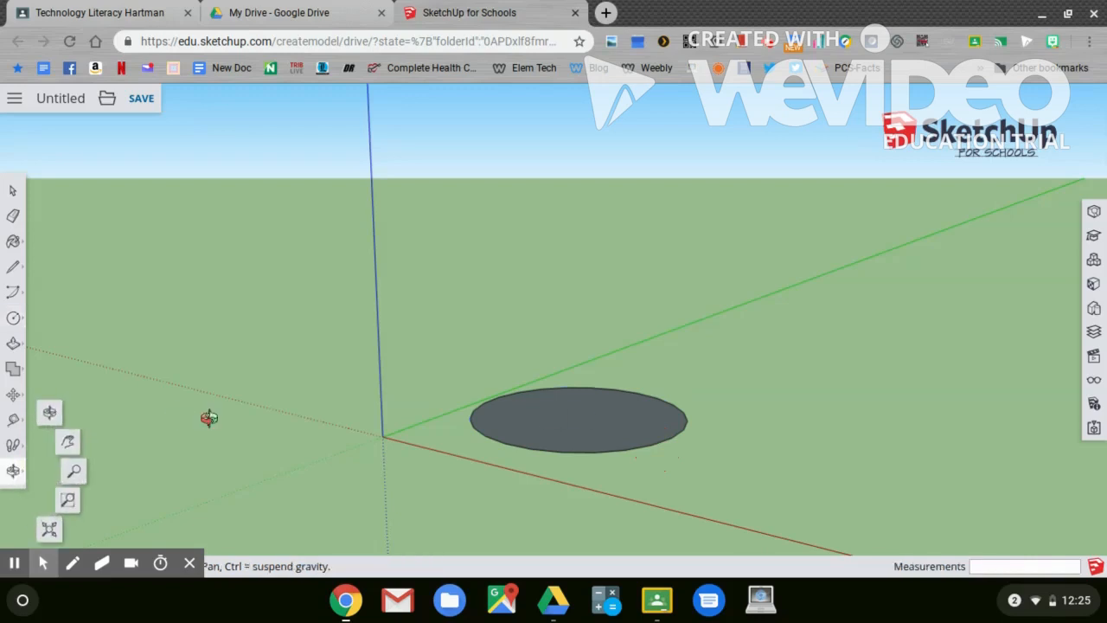
left_click_drag(532, 379, 436, 537)
left_click_drag(534, 445, 488, 514)
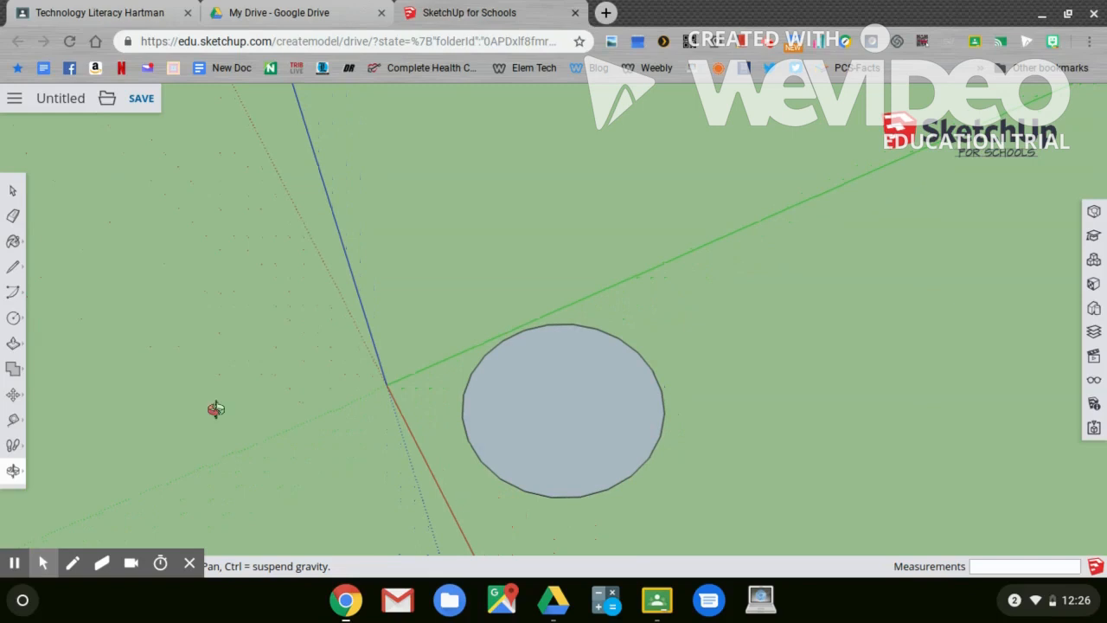
left_click(14, 320)
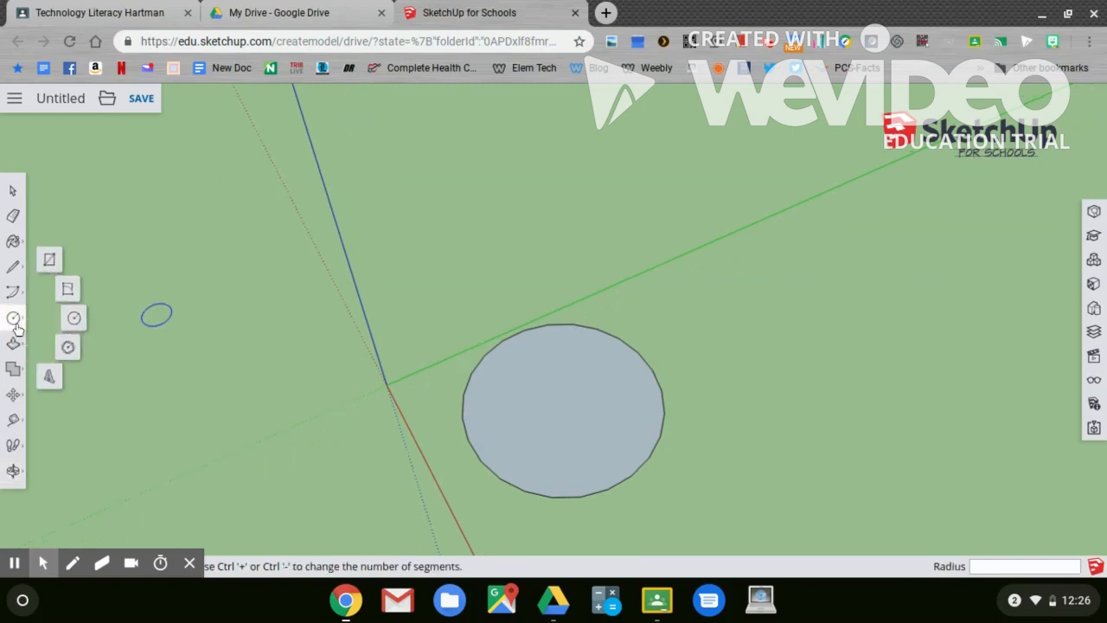
left_click(75, 318)
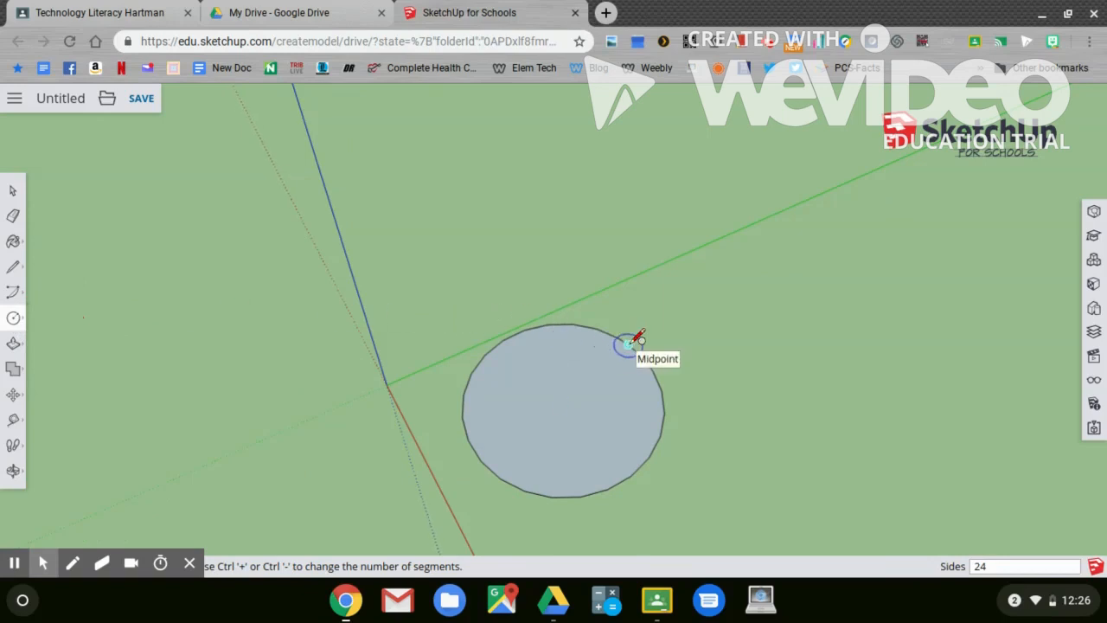
left_click(645, 344)
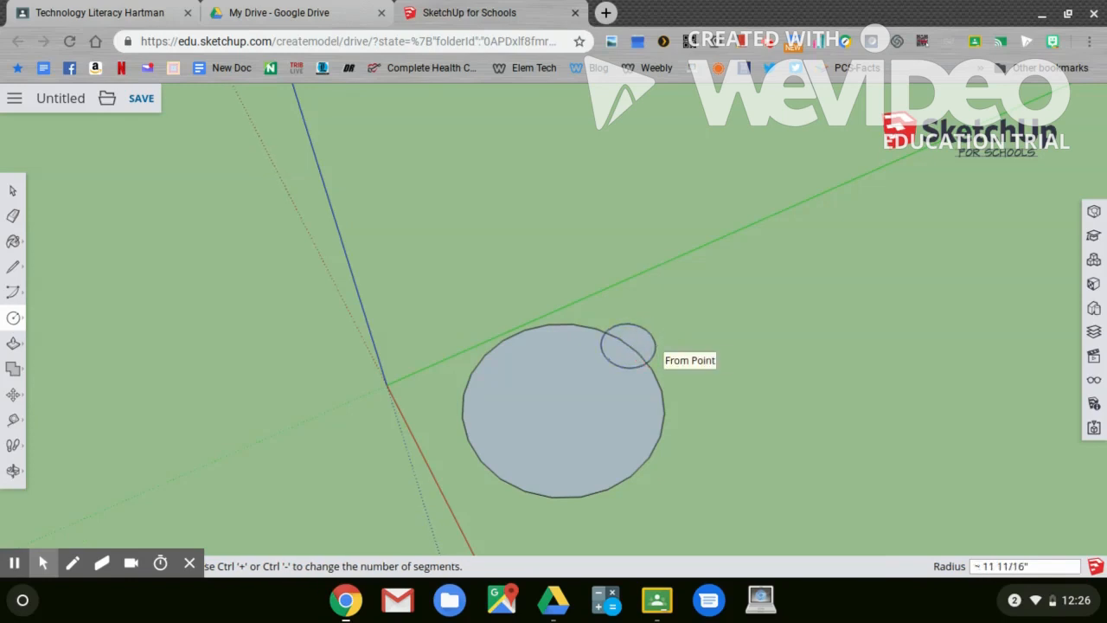
left_click(656, 346)
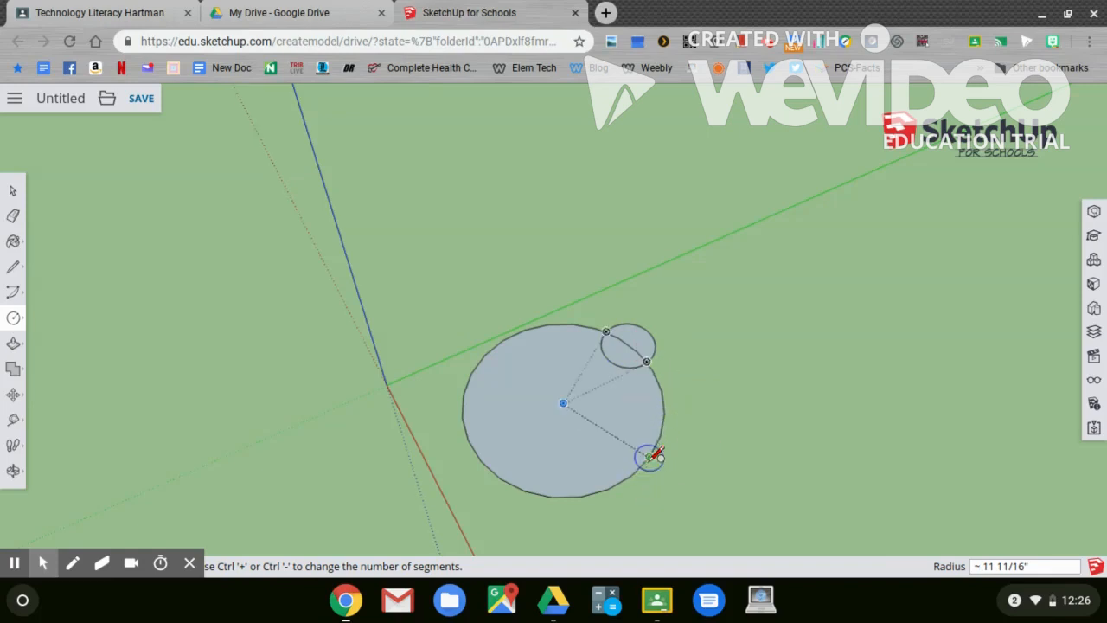
Add three more leg circles of about 11" radius around the body's edge and a head circle of about 1' 4" radius between two legs.
left_click_drag(650, 456, 669, 423)
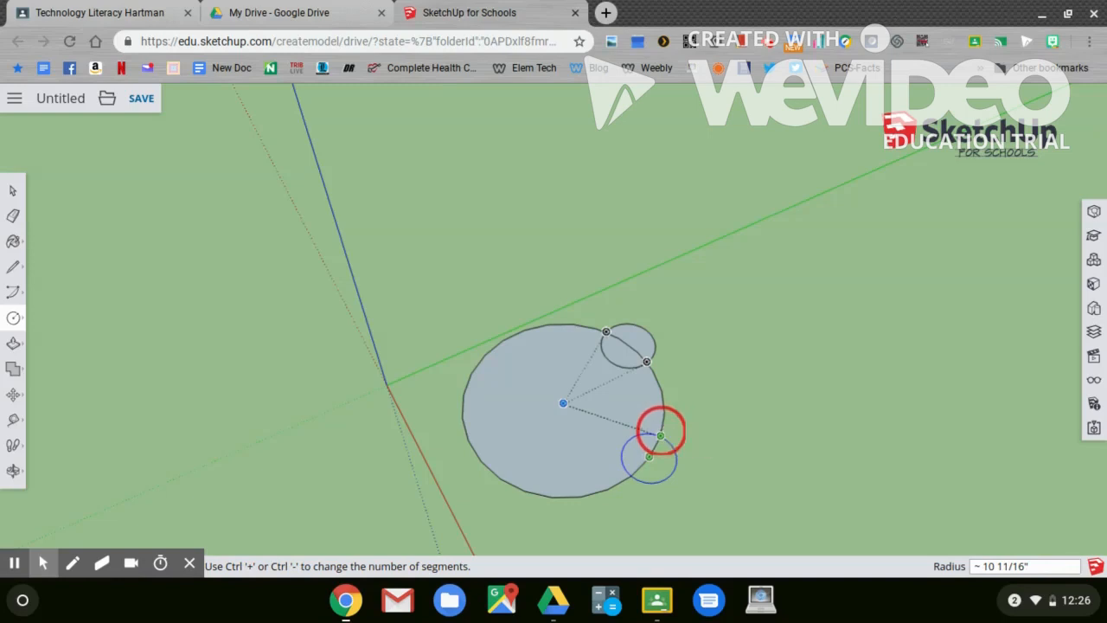
left_click(662, 436)
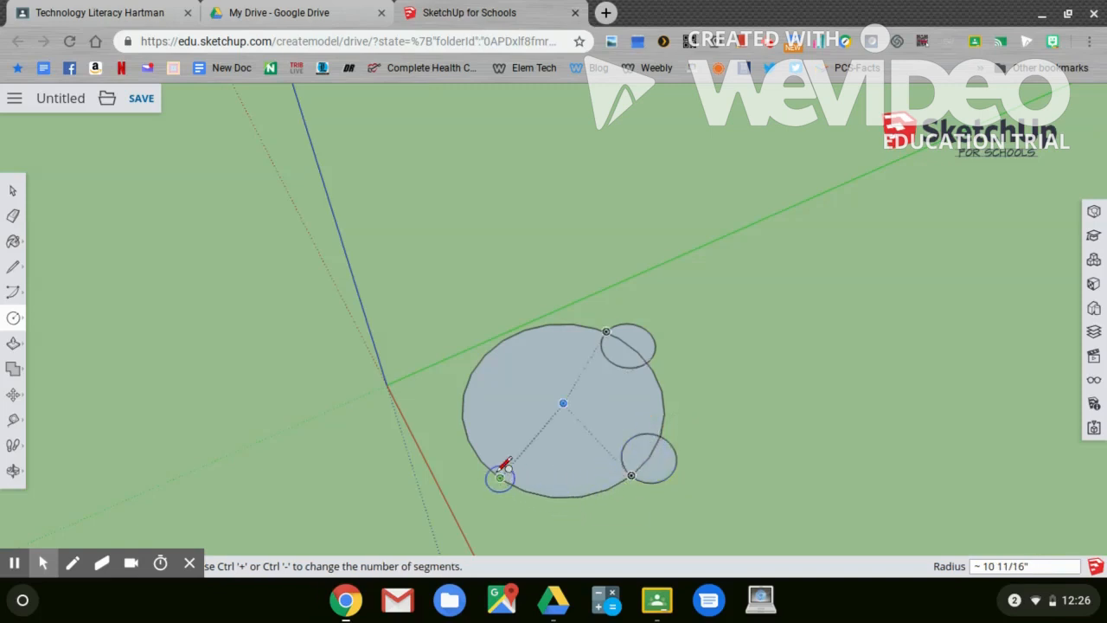
left_click_drag(501, 477, 537, 480)
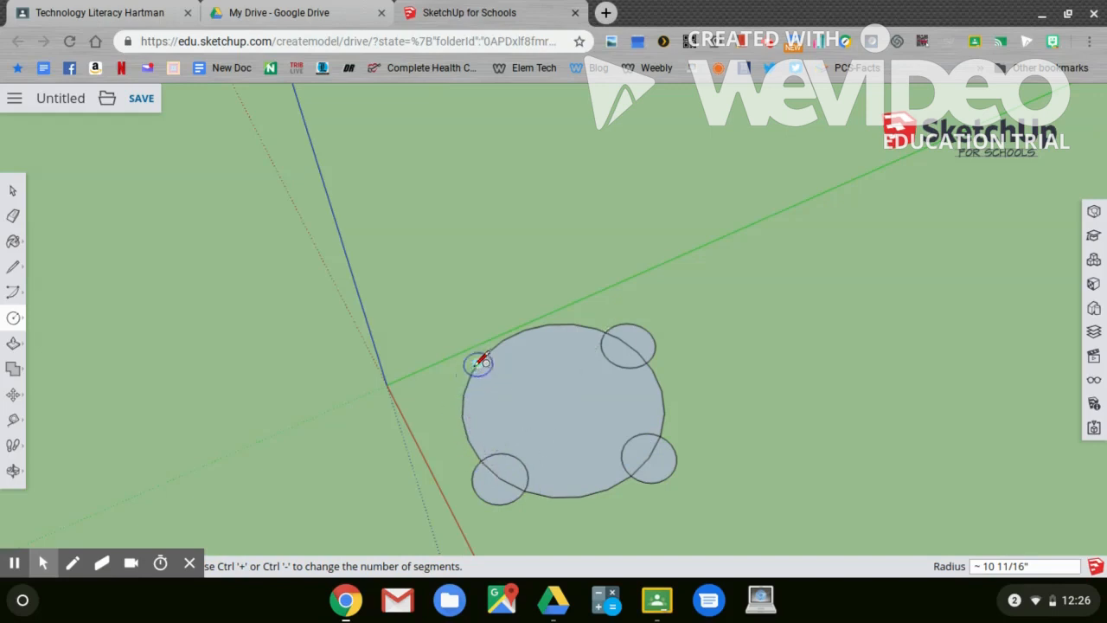
left_click_drag(483, 361, 512, 337)
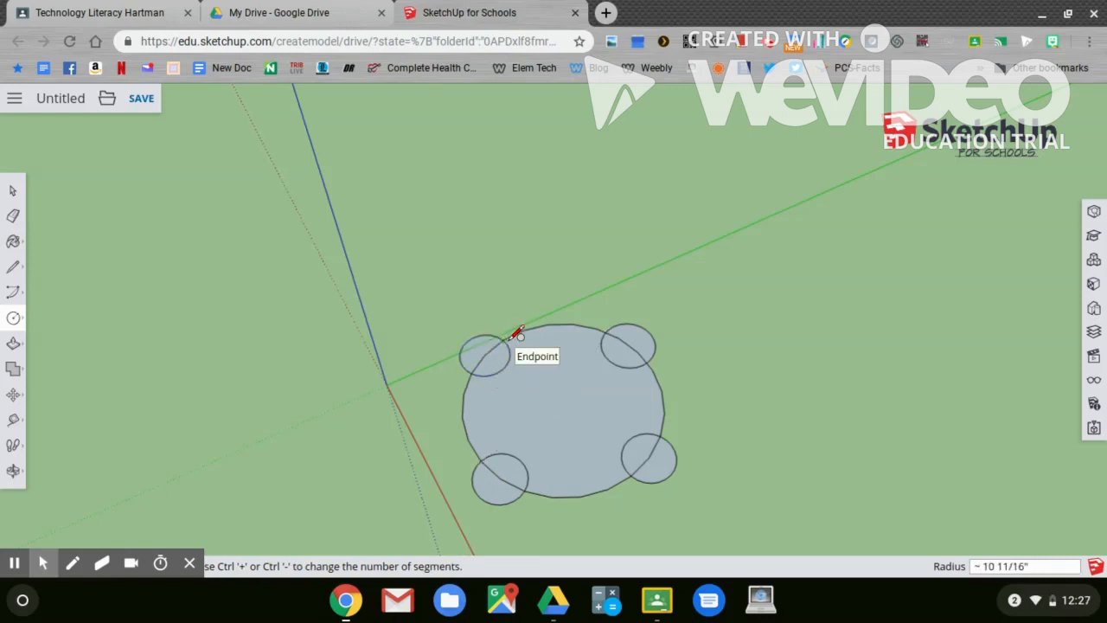
left_click(559, 322)
left_click_drag(571, 325, 594, 324)
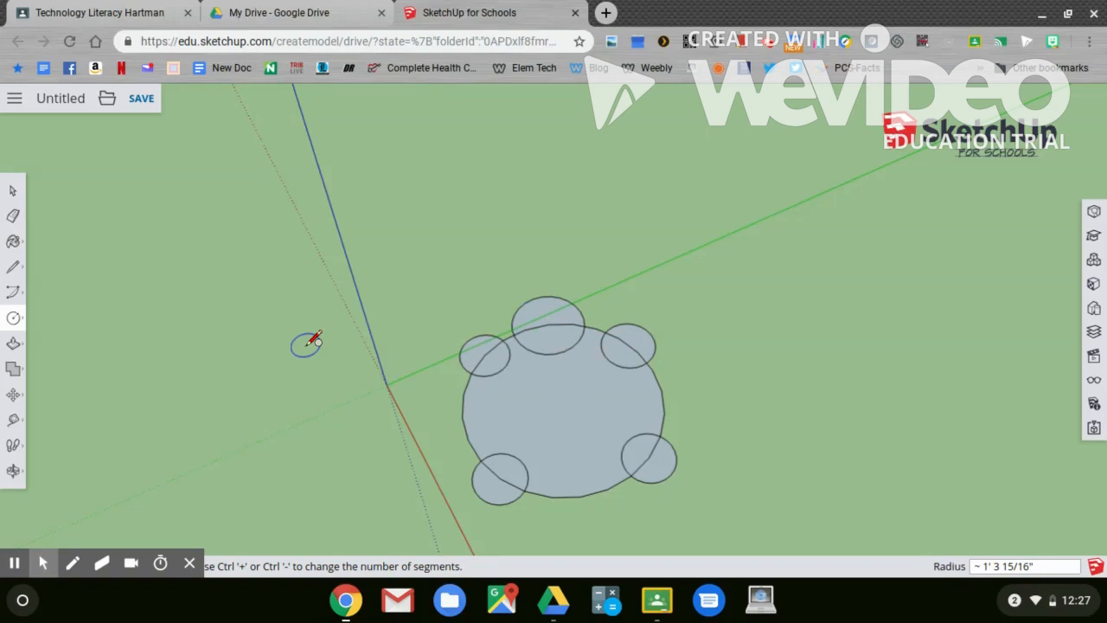
Erase the arcs of the four leg circles that lie inside the body circle.
left_click(16, 221)
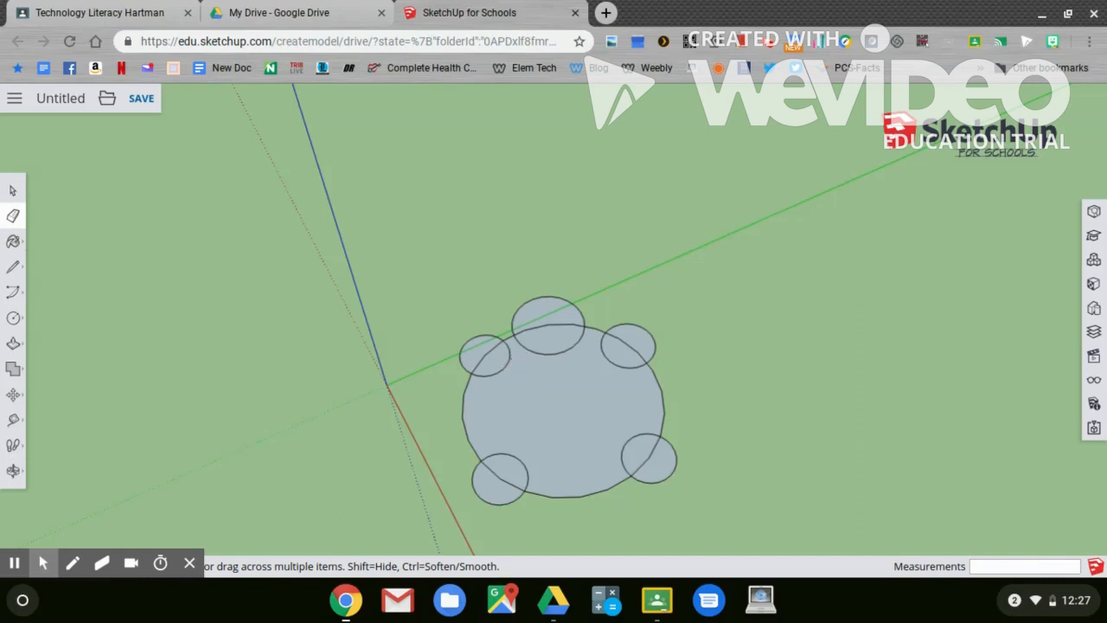
left_click(509, 355)
left_click(632, 443)
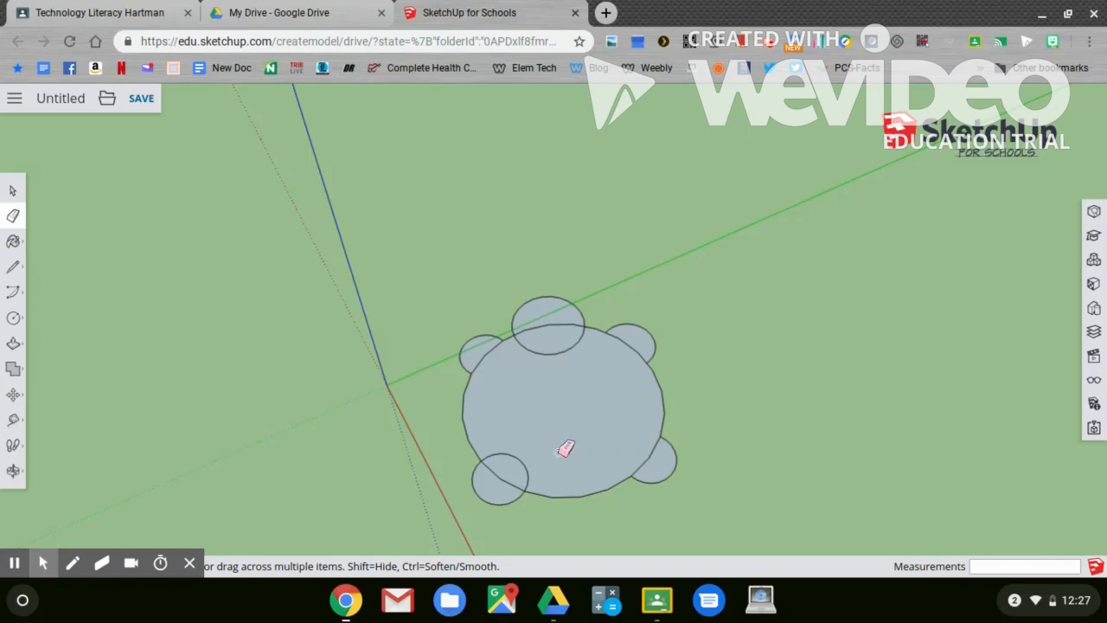
left_click(524, 459)
Offset the body face's outline slightly inward to form a narrow rim for the sandbox wall.
left_click(13, 347)
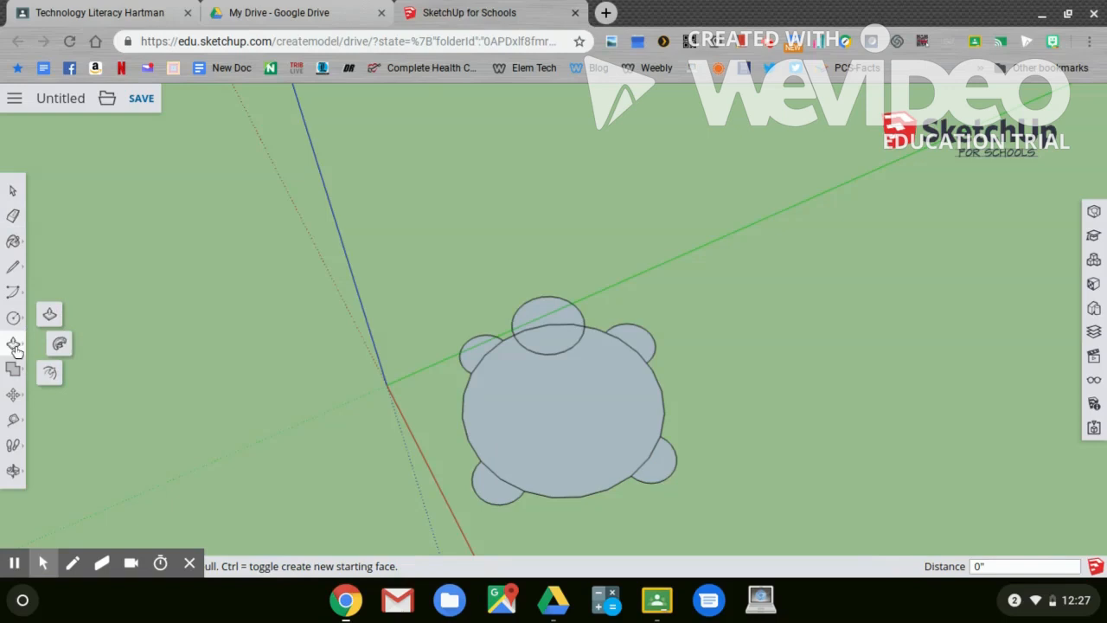
left_click(49, 373)
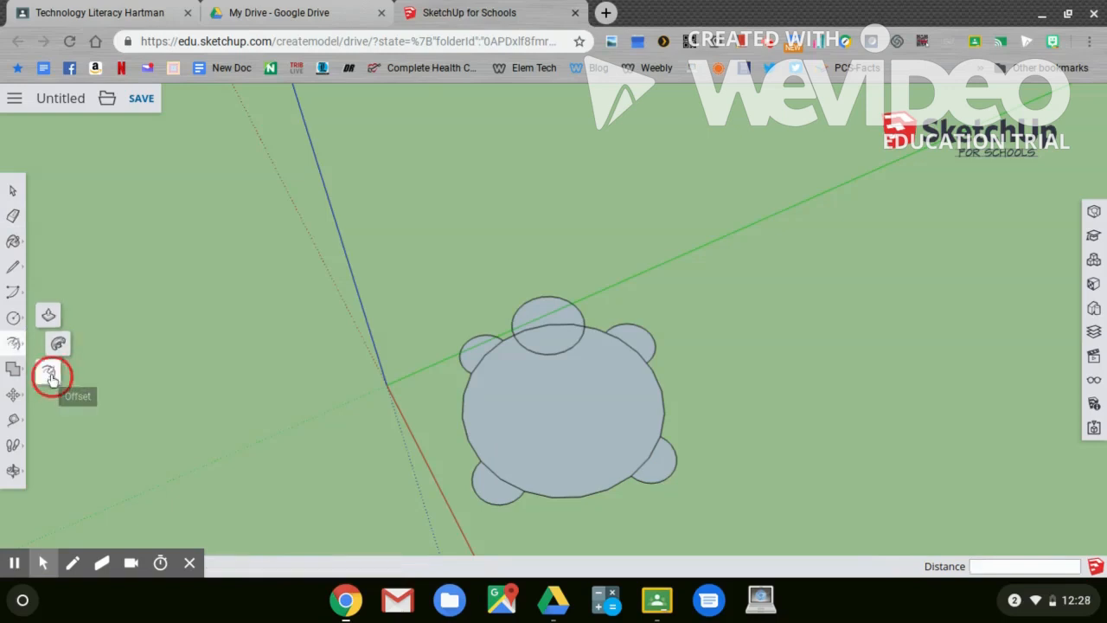
left_click_drag(567, 421, 539, 378)
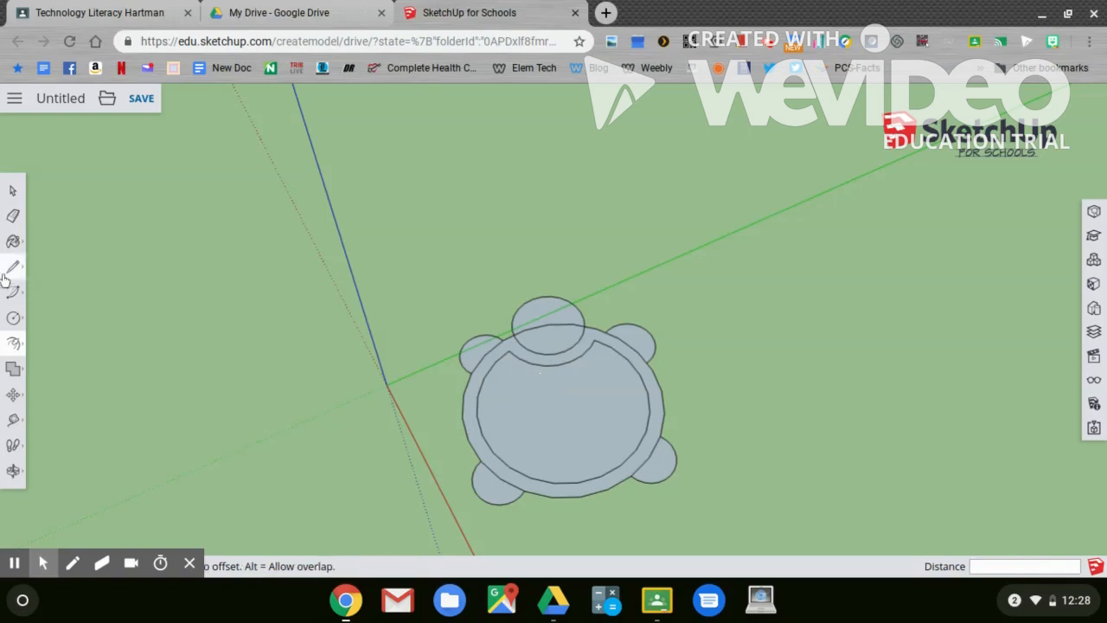
Erase the body outline arcs that cut through the head circle and separate the four legs from the rim.
left_click(13, 216)
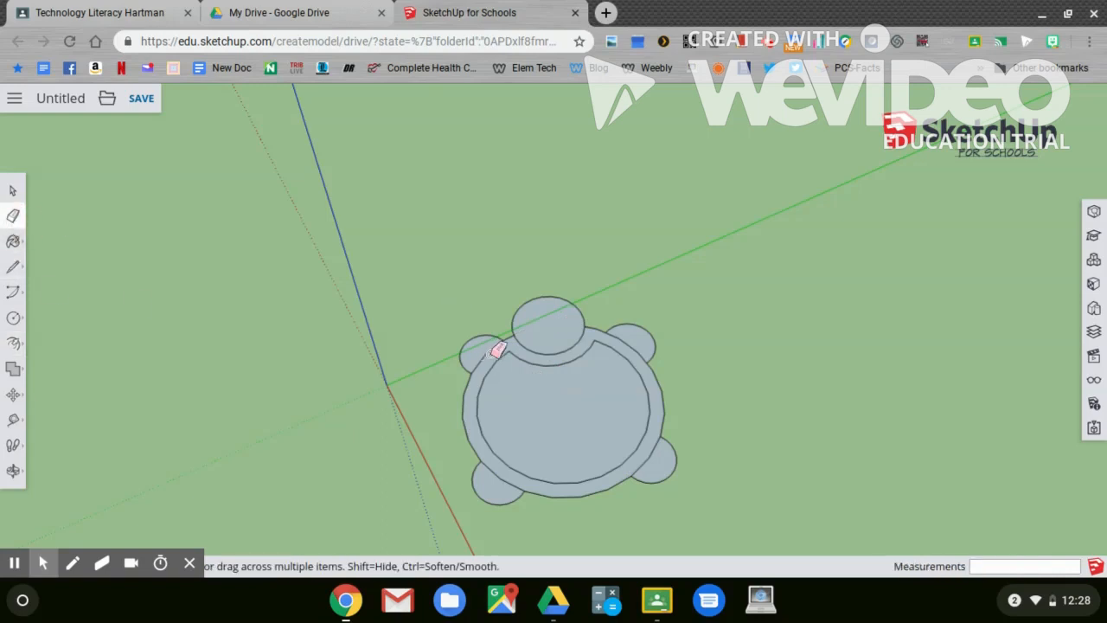
left_click(510, 475)
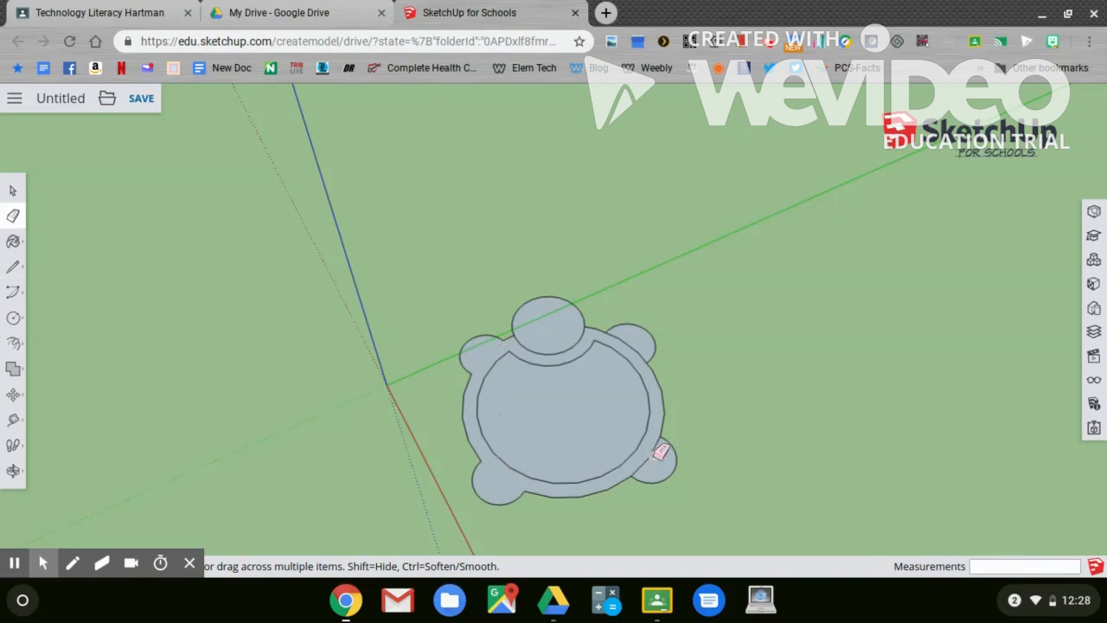
left_click(654, 455)
left_click(647, 346)
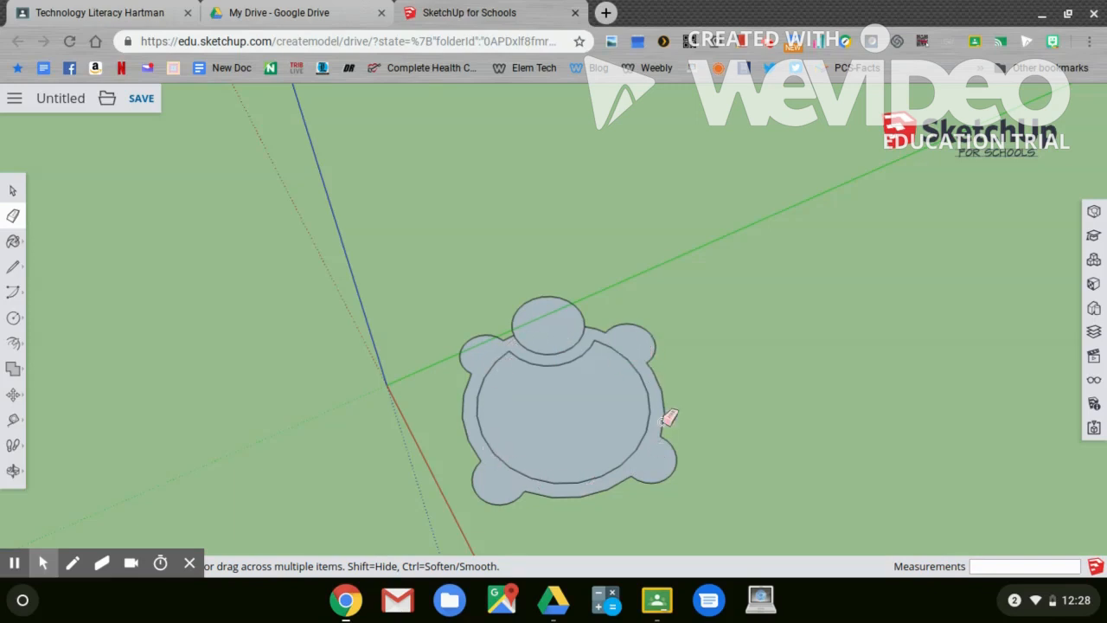
Push/Pull the rim and its joined legs upward about 8" to raise the sandbox wall.
left_click(13, 350)
left_click(45, 320)
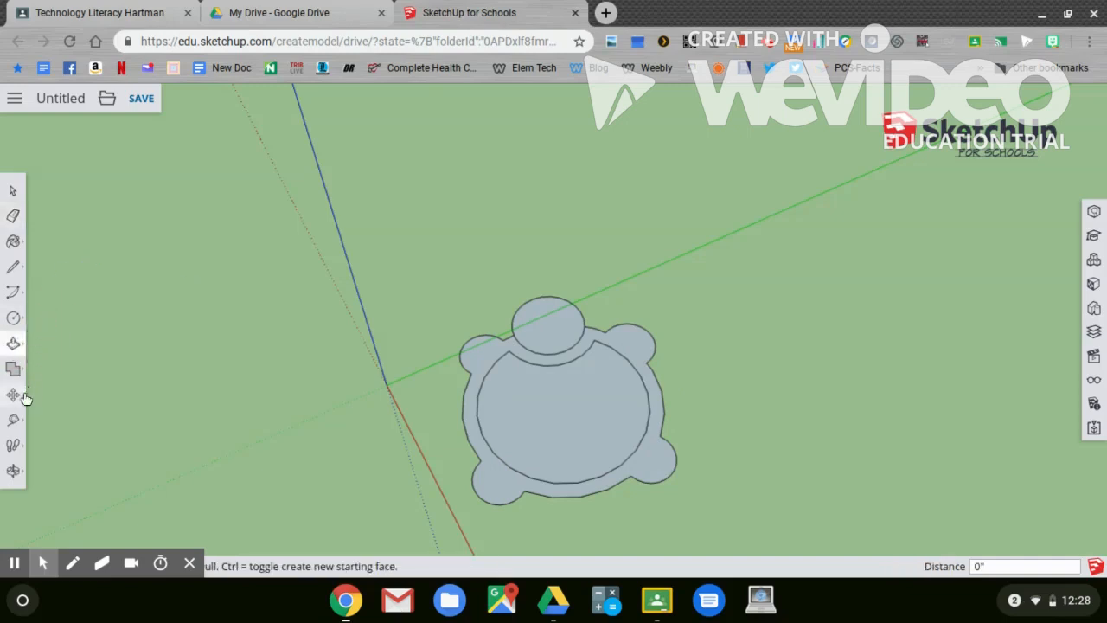
left_click(13, 470)
left_click_drag(363, 454, 525, 329)
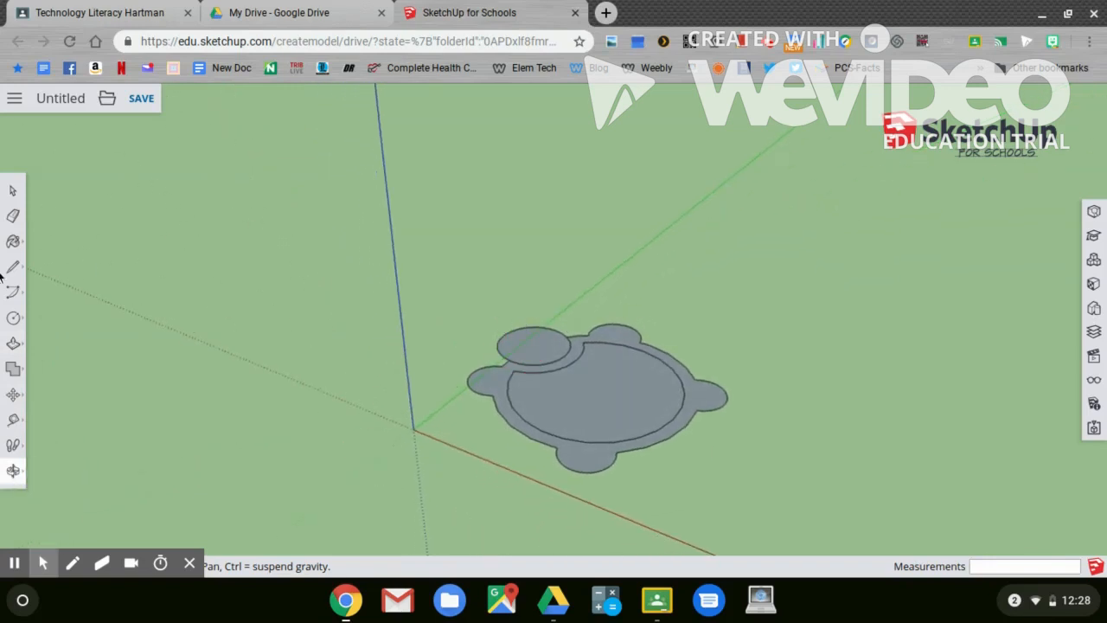
left_click(13, 344)
left_click_drag(500, 386, 502, 369)
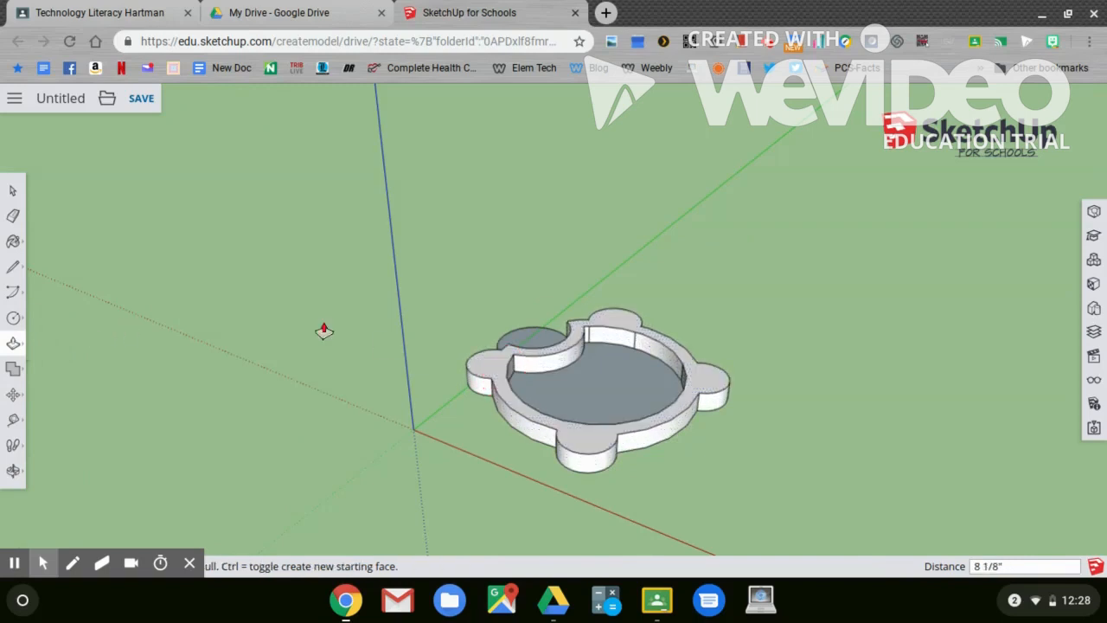
Push/Pull the turtle's head circle upward about 9".
left_click(13, 471)
left_click(47, 415)
left_click_drag(321, 366, 538, 410)
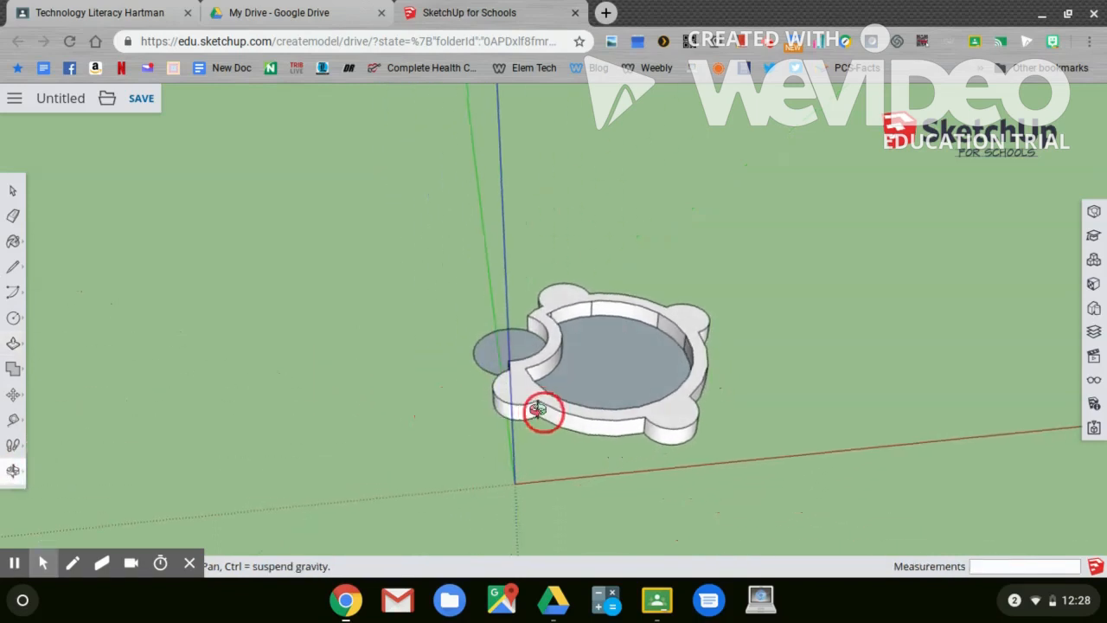
left_click(14, 348)
left_click(508, 340)
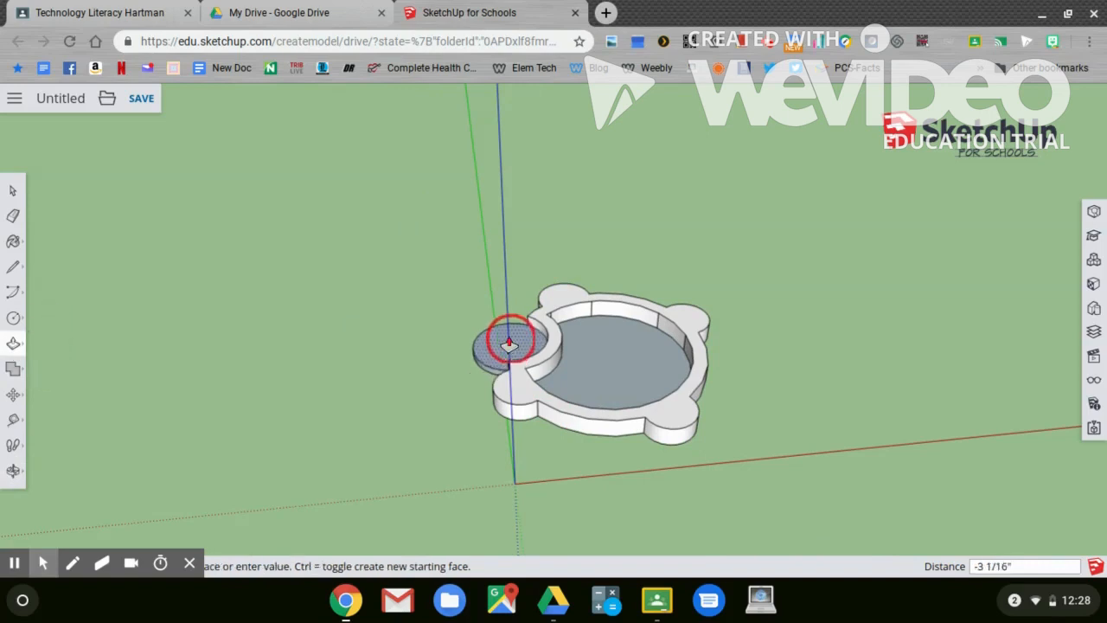
left_click_drag(510, 335, 509, 333)
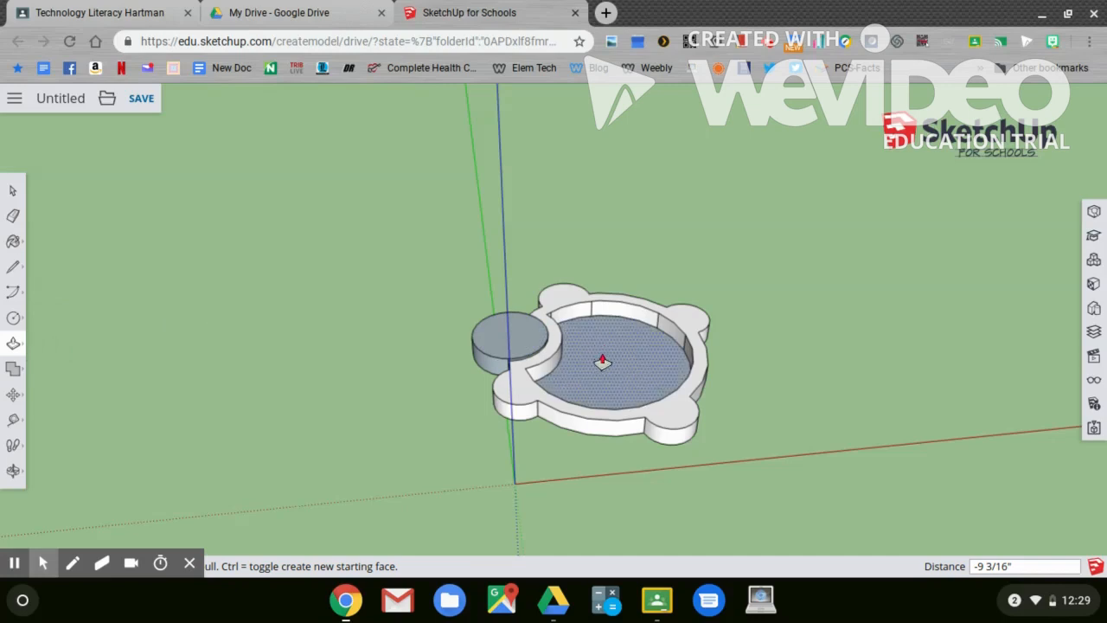
Push/Pull the sandbox floor inside the rim upward about 4 3/4".
left_click_drag(603, 361, 601, 351)
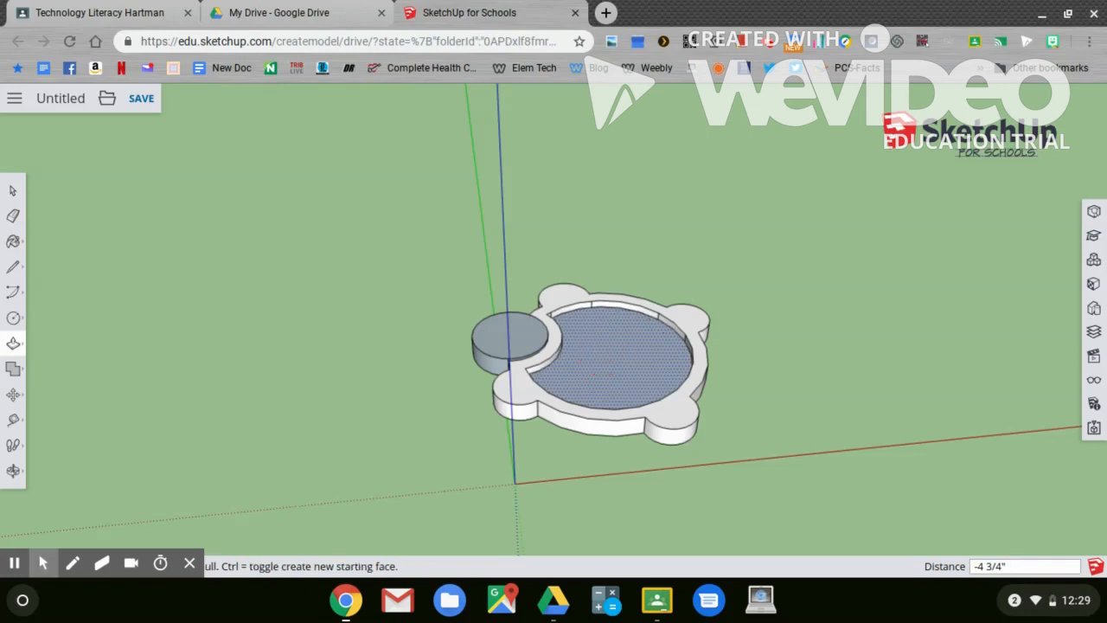
Paint the top face of the rim and legs with a dark green from the Colors materials.
left_click(1095, 285)
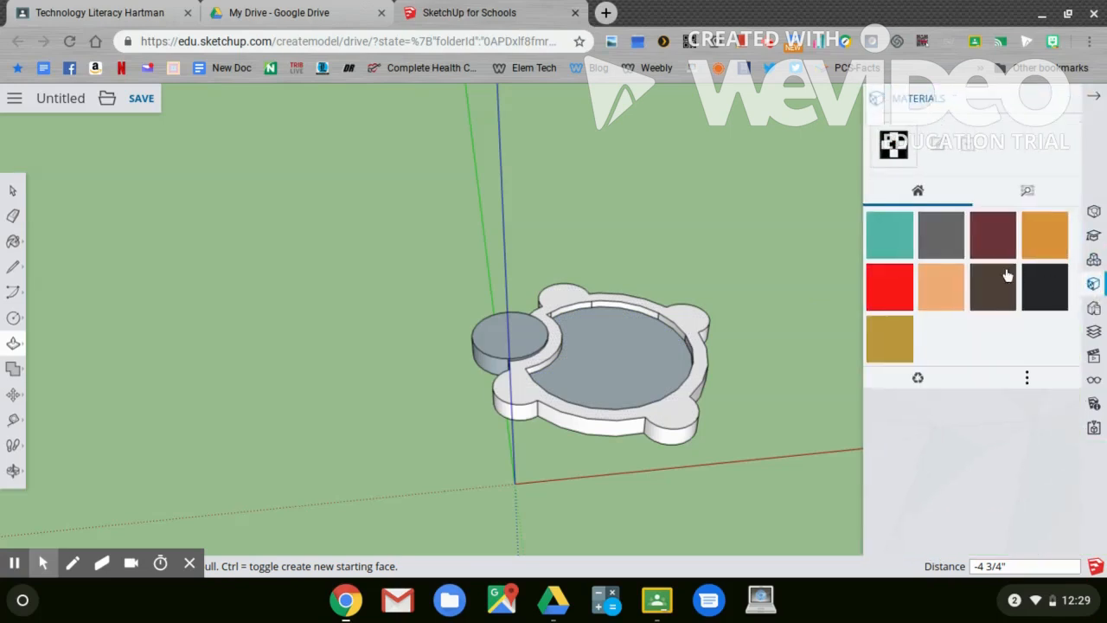
left_click(1032, 192)
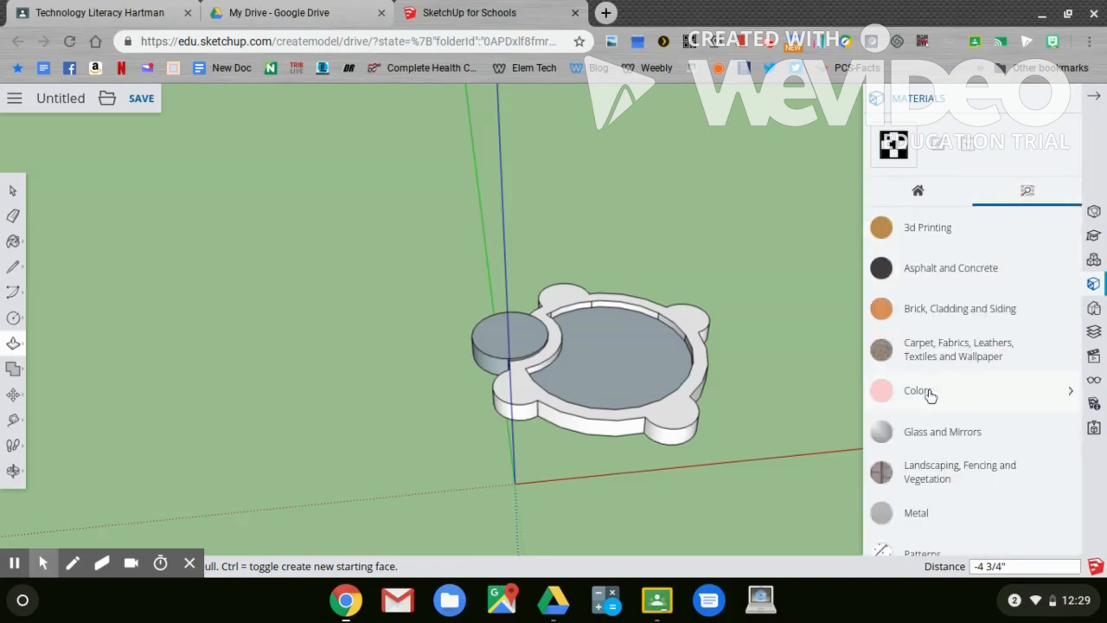
left_click(930, 396)
scroll(977, 395, "down", 10)
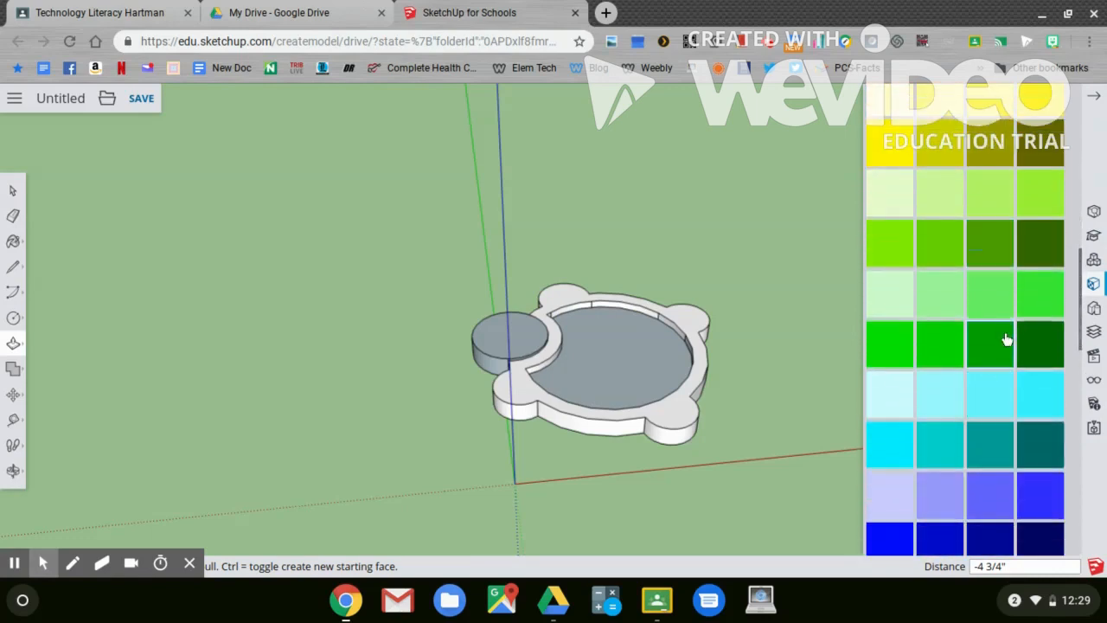
left_click(1038, 346)
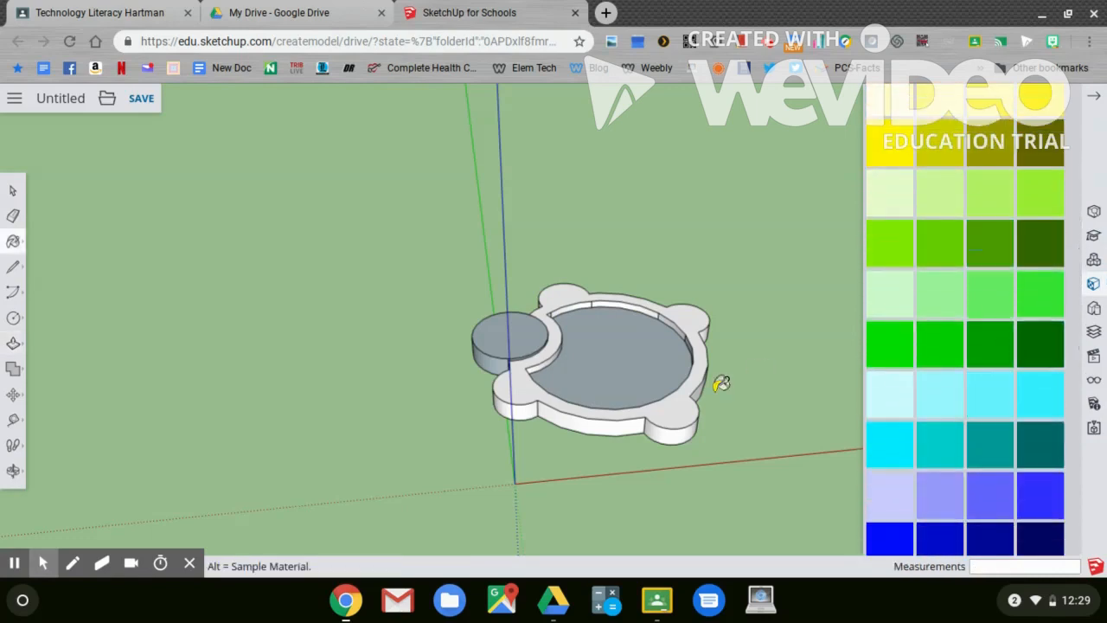
left_click(679, 403)
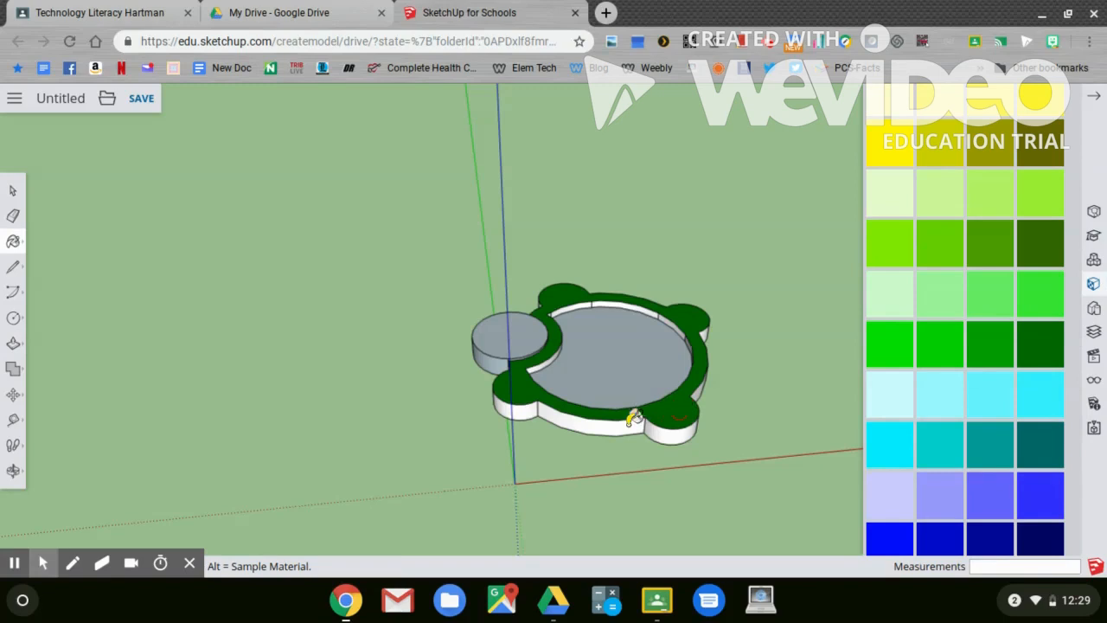
Paint the rim's outer wall, the side of the leg near the head, and the head's top and side dark green.
left_click(632, 422)
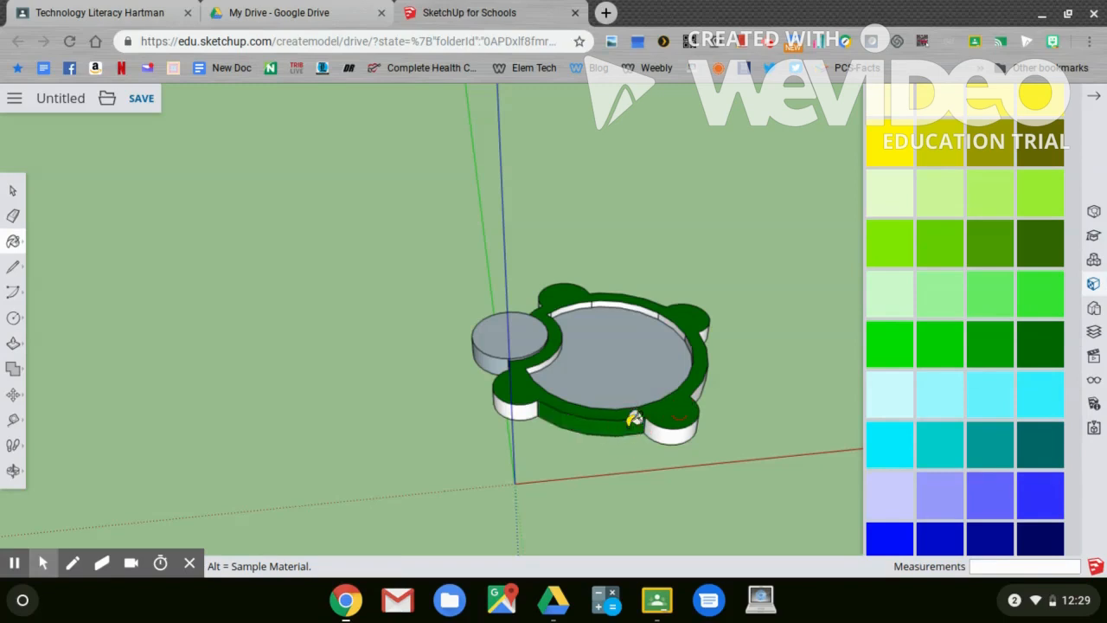
left_click(531, 408)
left_click(530, 327)
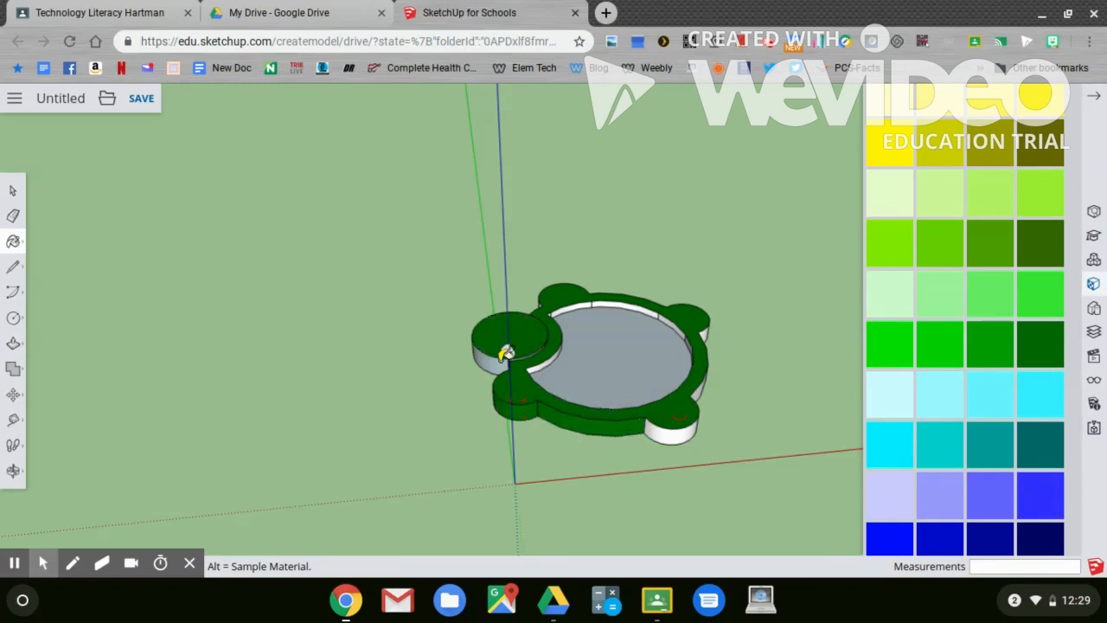
left_click(505, 354)
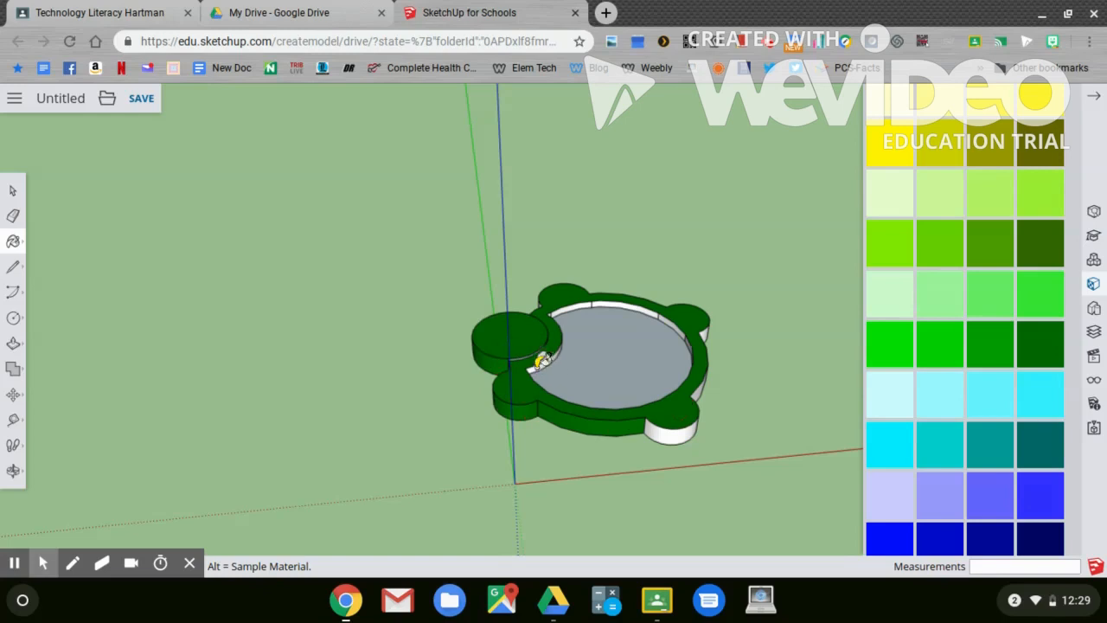
Paint the unpainted outer rim wall and adjoining leg side around the turtle's rear the same dark green.
left_click(15, 473)
left_click_drag(539, 441, 301, 374)
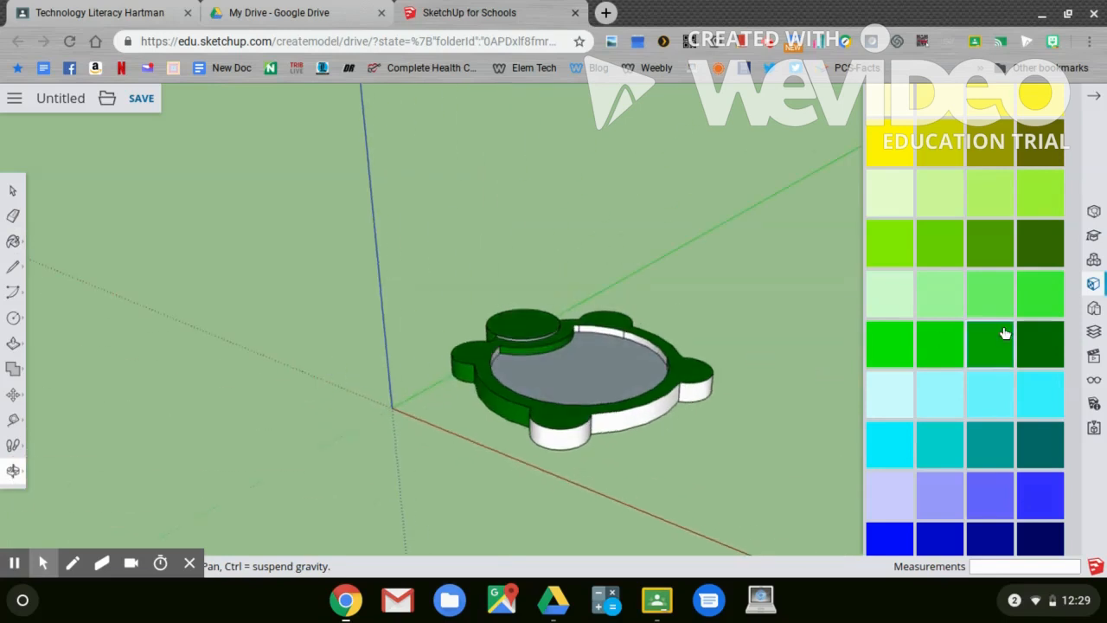
left_click(1042, 345)
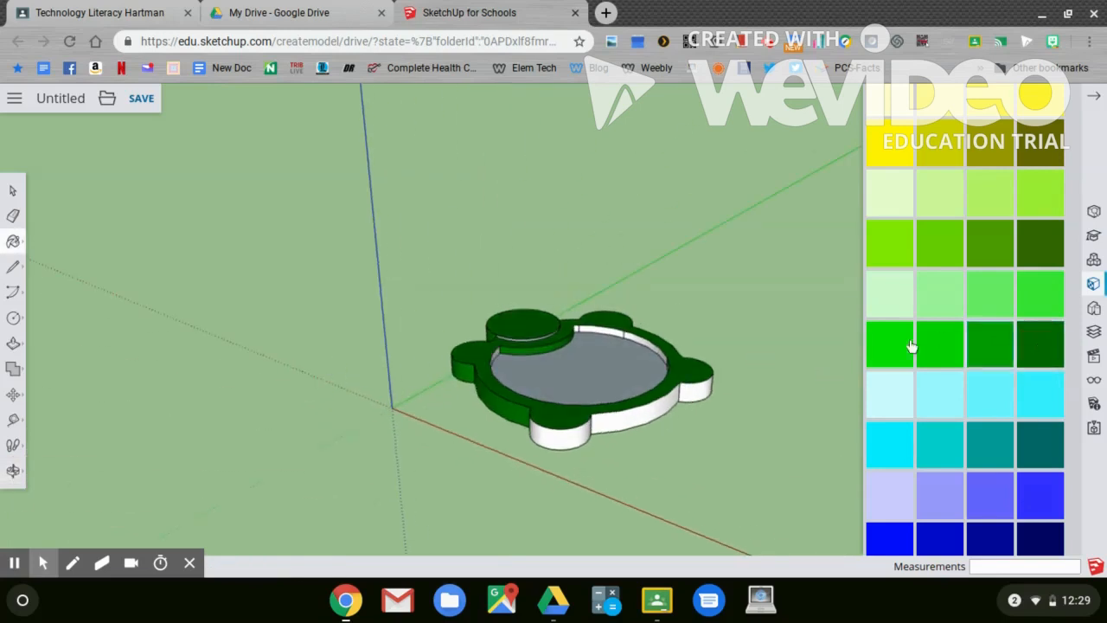
left_click(671, 401)
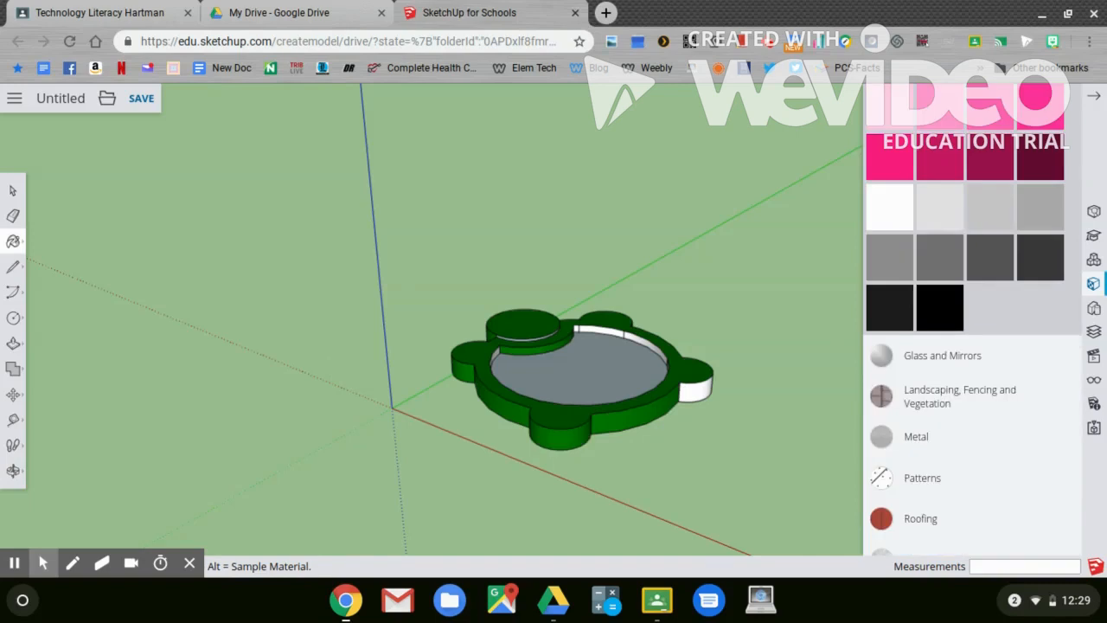
Fill the sandbox floor with the tan sand texture from the Landscaping, Fencing and Vegetation materials.
scroll(955, 351, "down", 1)
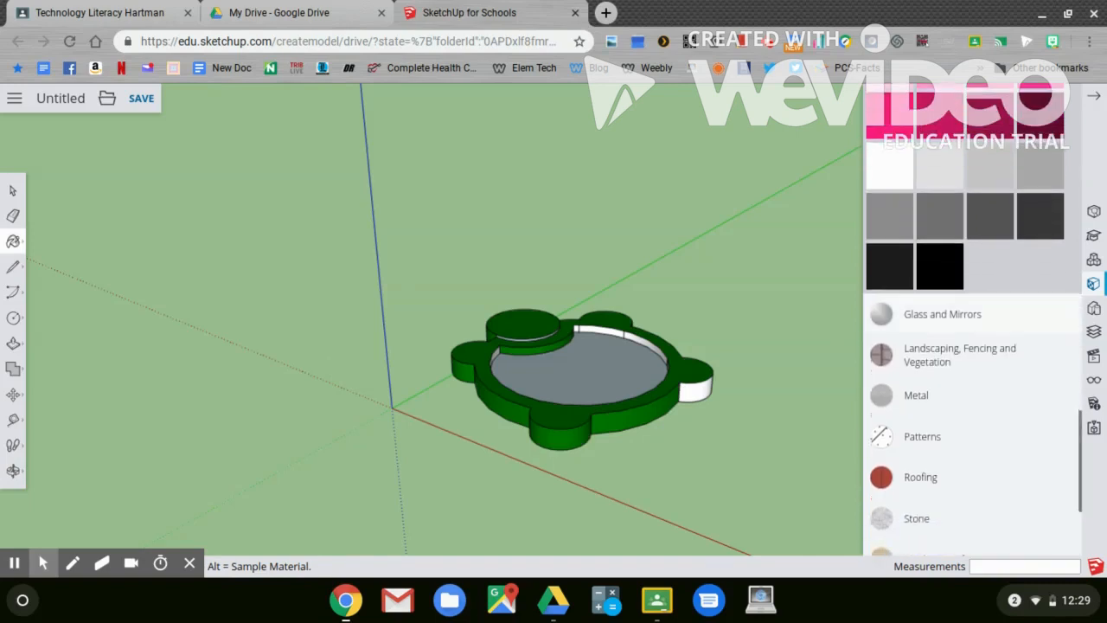
left_click(954, 350)
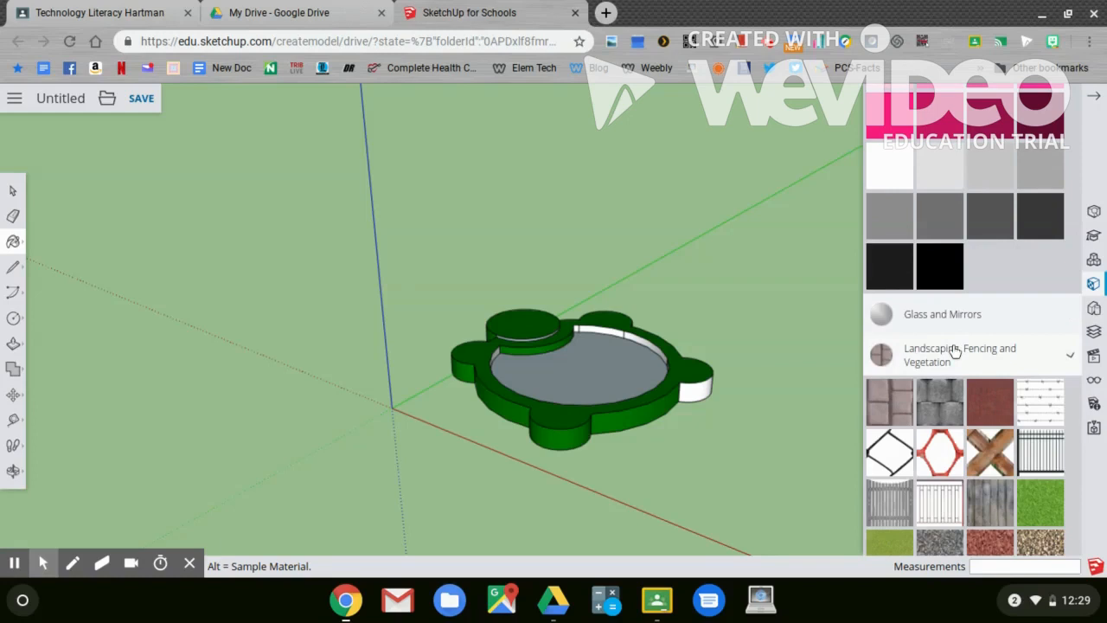
scroll(960, 349, "down", 8)
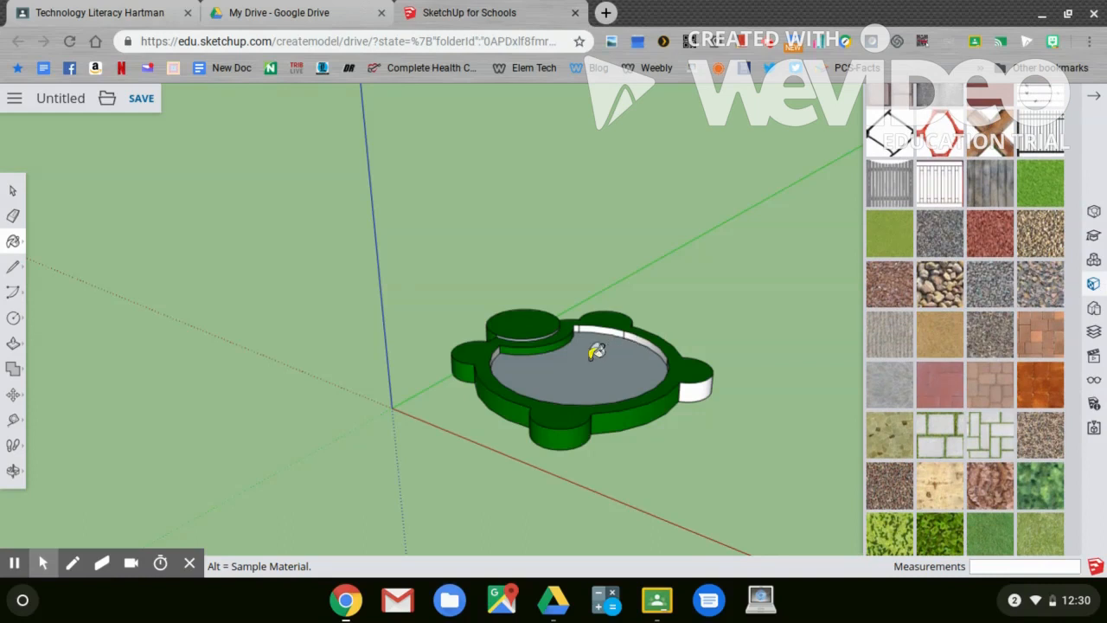
left_click(597, 351)
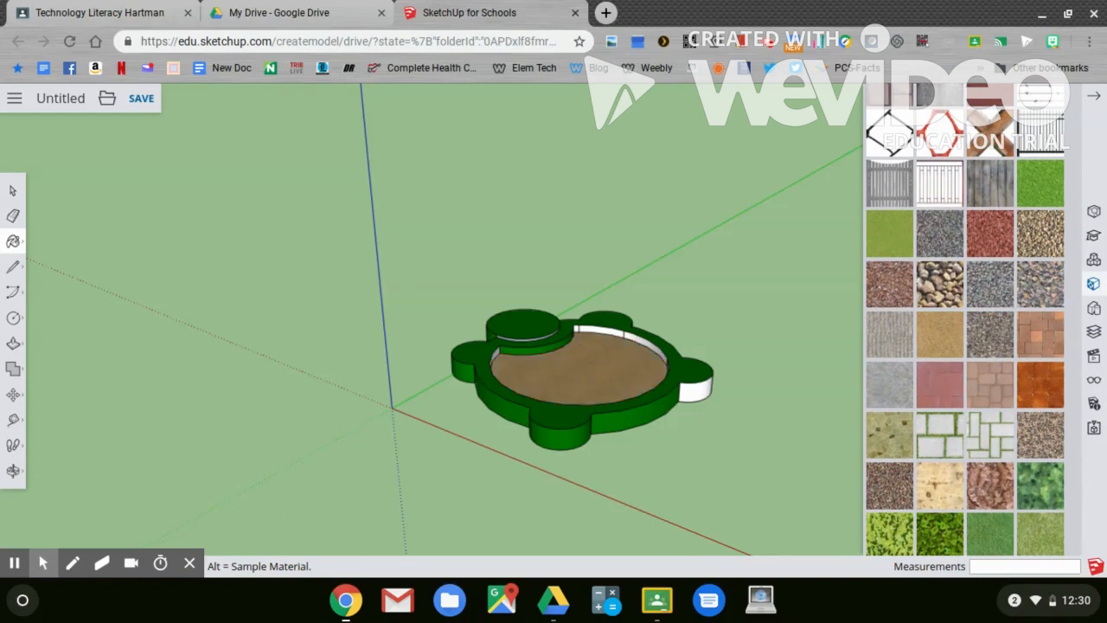